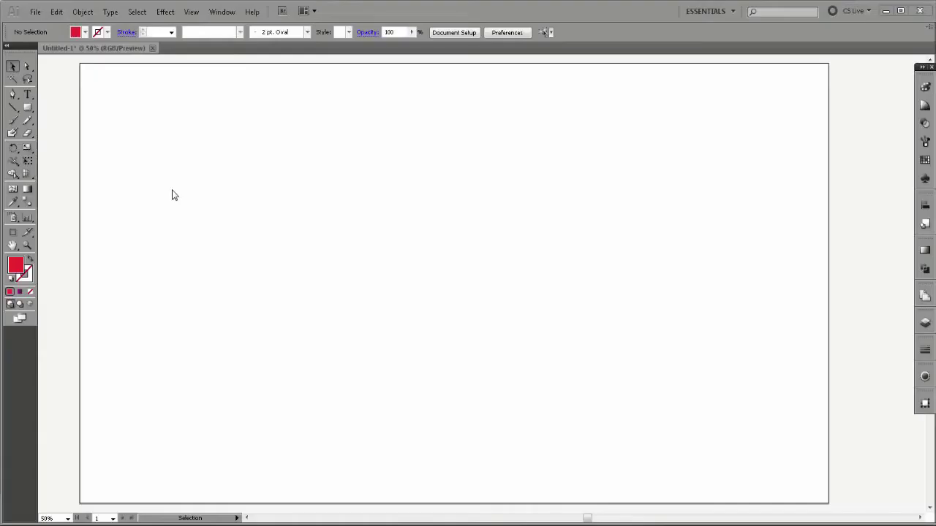
Step: Draw a four-point red arrowhead spike with the Pen tool
click(12, 93)
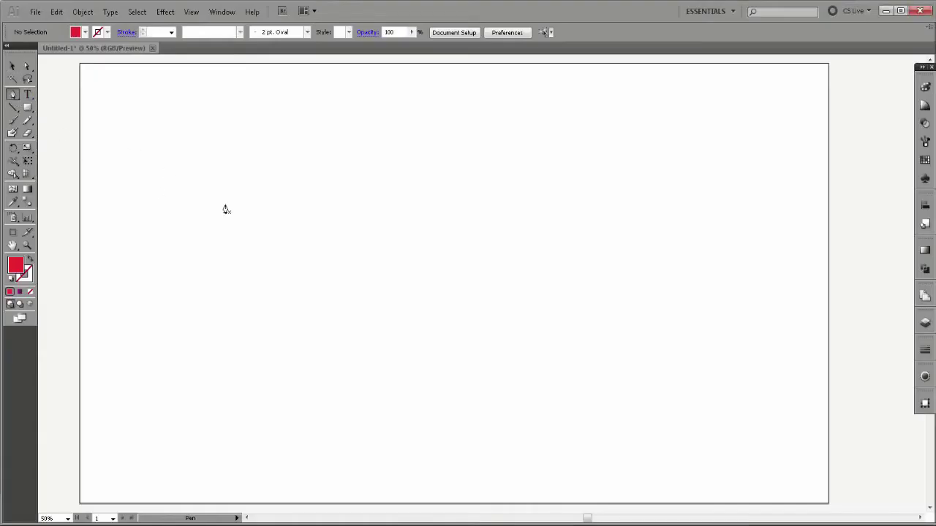
click(262, 211)
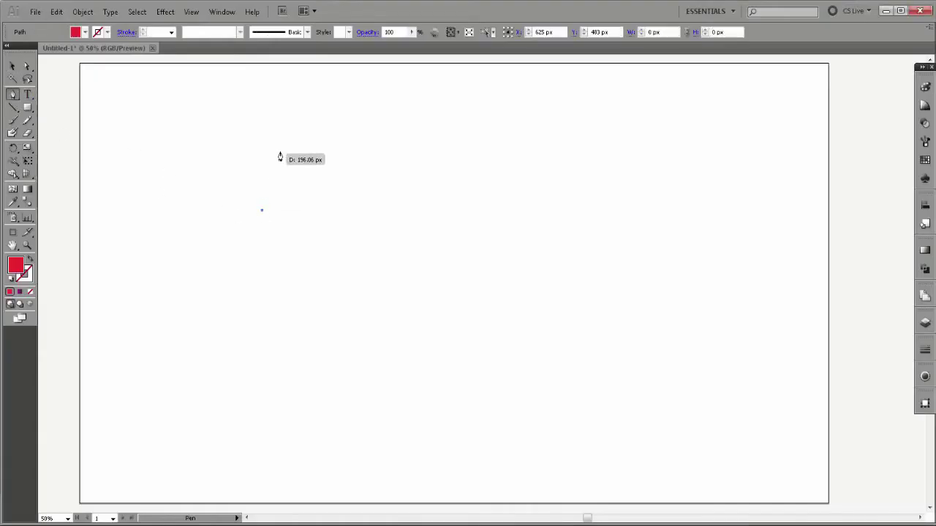
click(283, 151)
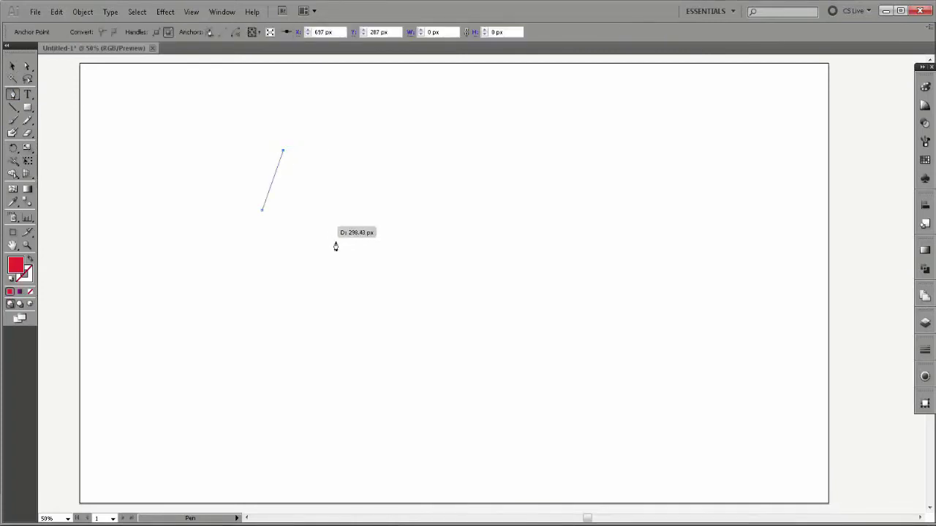
click(342, 272)
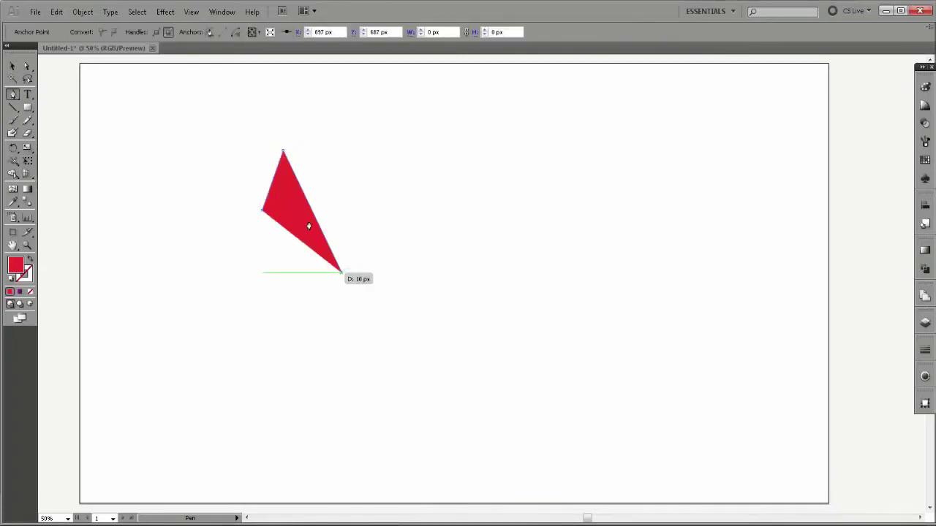
click(284, 204)
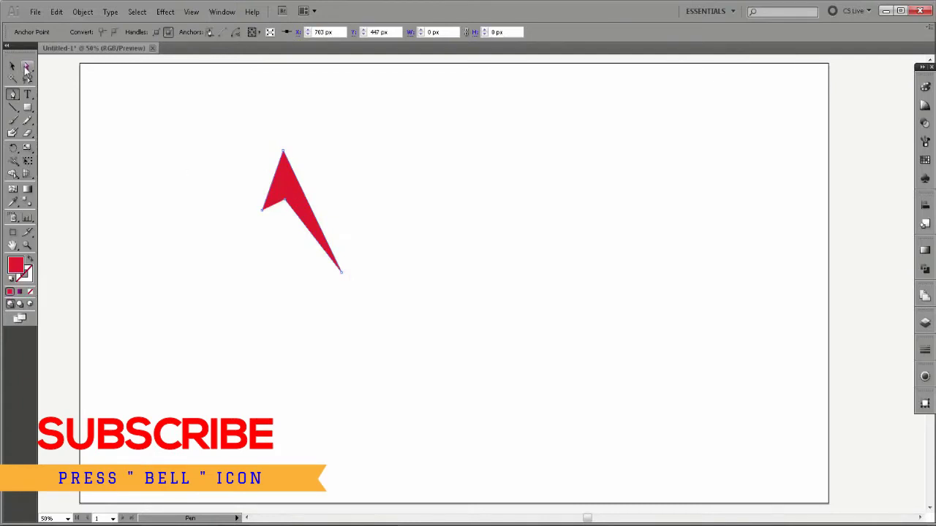
Step: Pull the arrowhead's inner notch anchor up and left to sharpen the point
click(27, 66)
drag(286, 201, 280, 193)
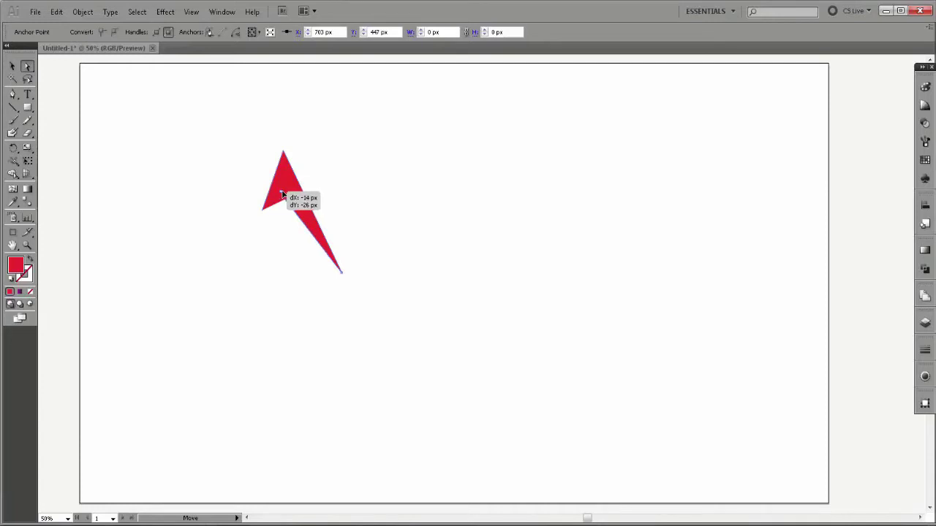
drag(280, 193, 282, 190)
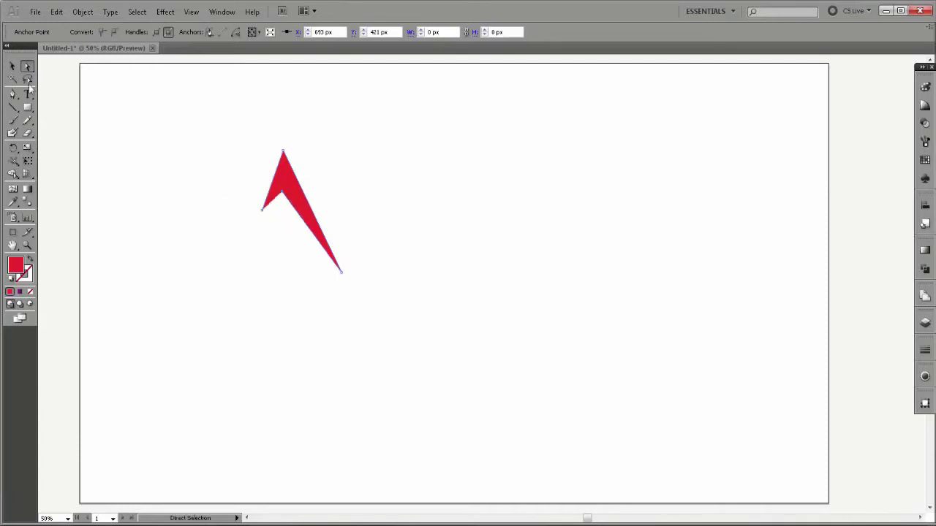
click(12, 93)
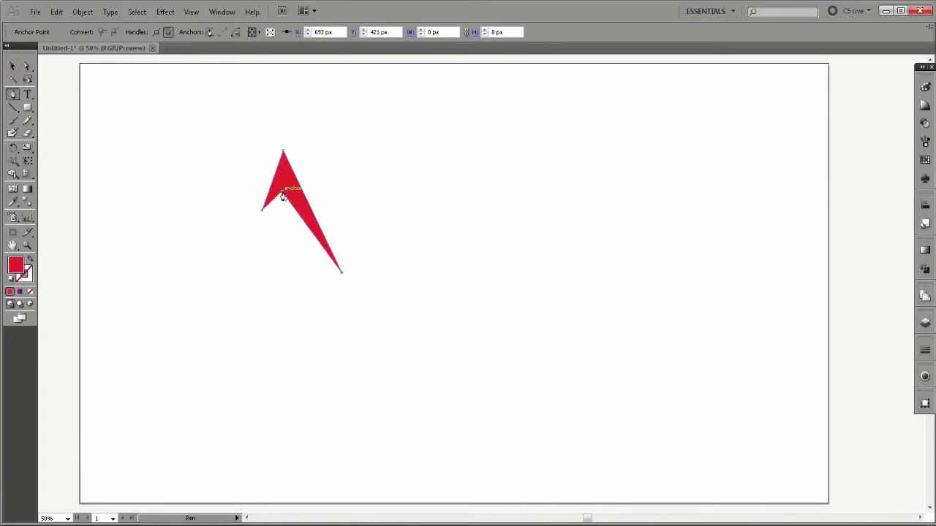
key(plus)
click(263, 212)
click(13, 66)
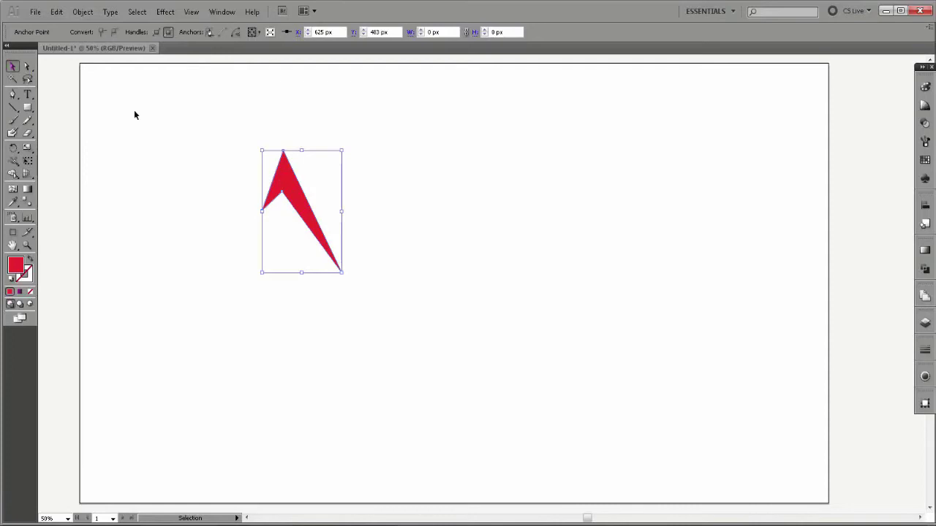
Step: Draw a closed red band running from the arrow tip down to the right
click(210, 153)
click(12, 93)
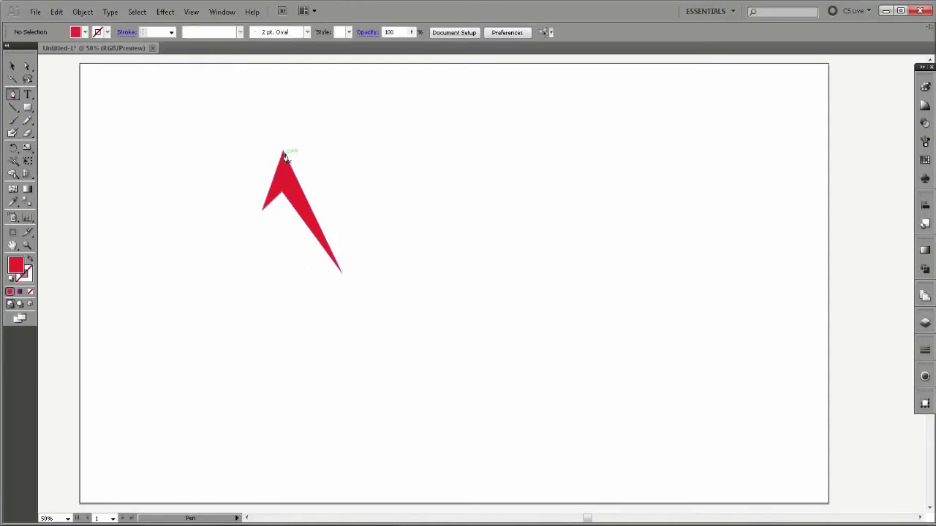
click(283, 150)
click(313, 158)
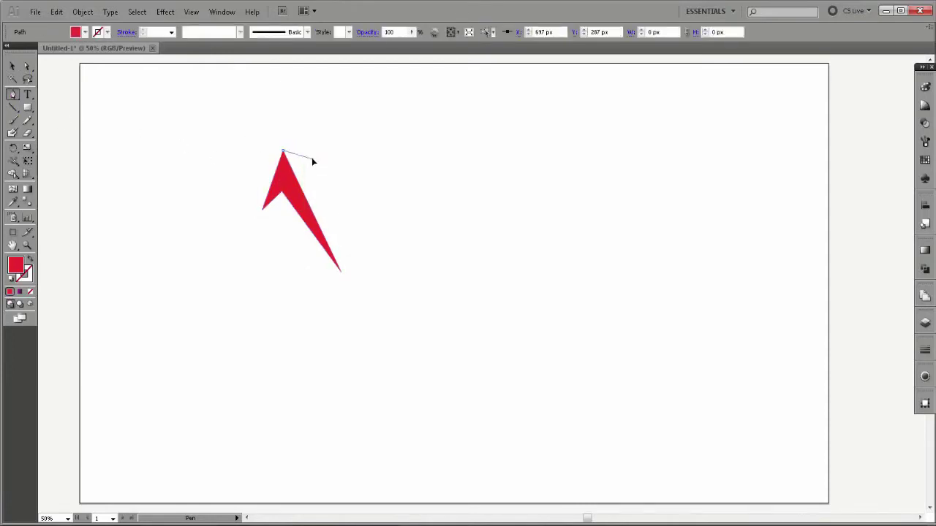
click(363, 271)
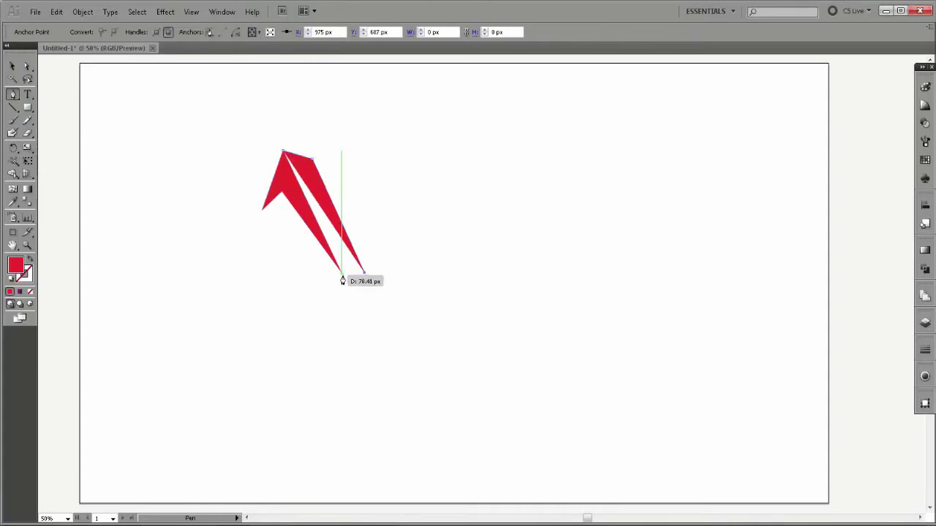
click(342, 276)
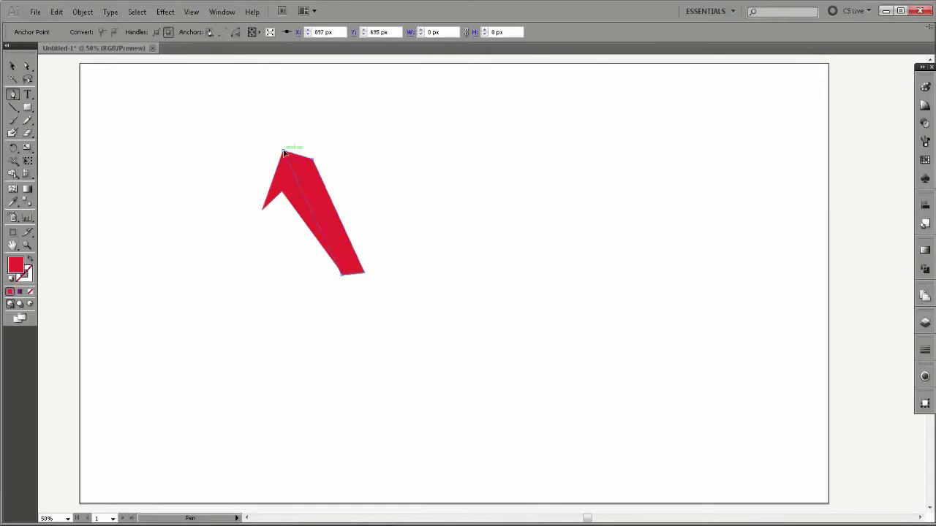
click(284, 155)
Step: Draw a small closed foot shape at the spike's left tip
click(263, 211)
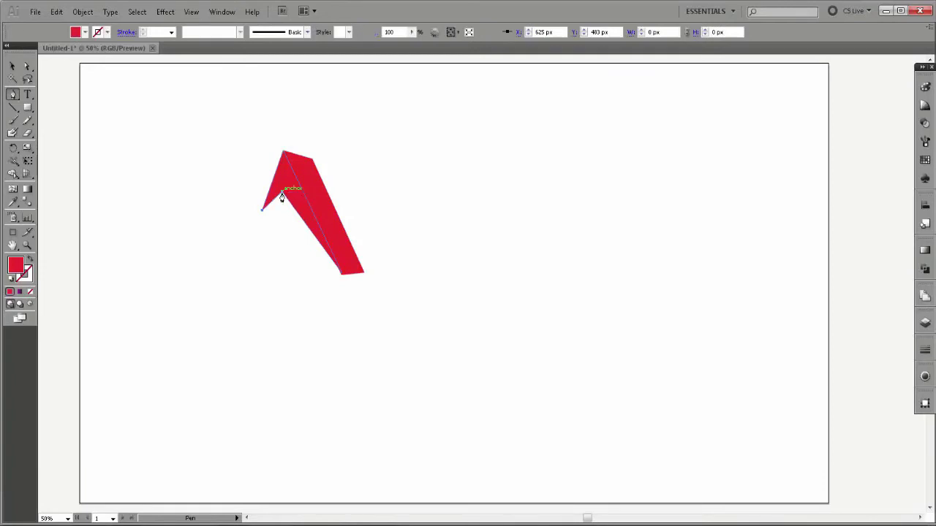
click(281, 196)
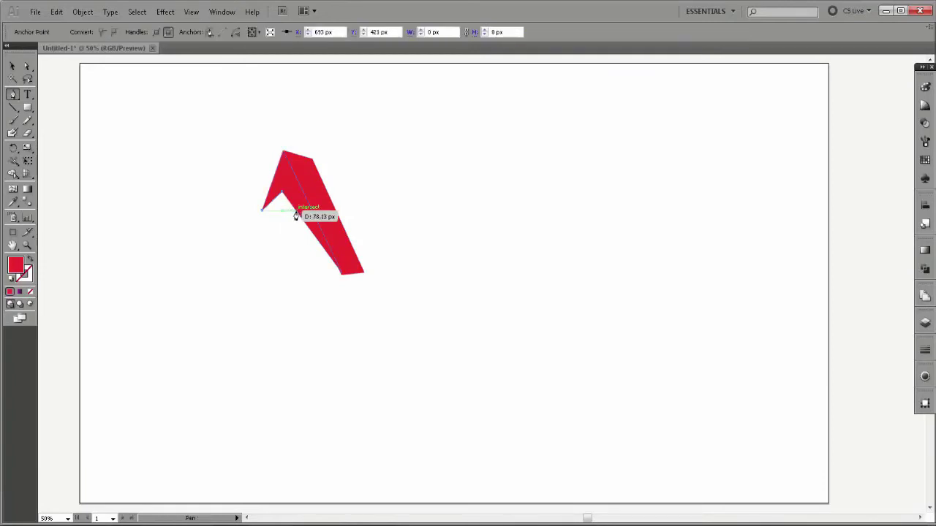
click(296, 212)
click(272, 230)
click(262, 213)
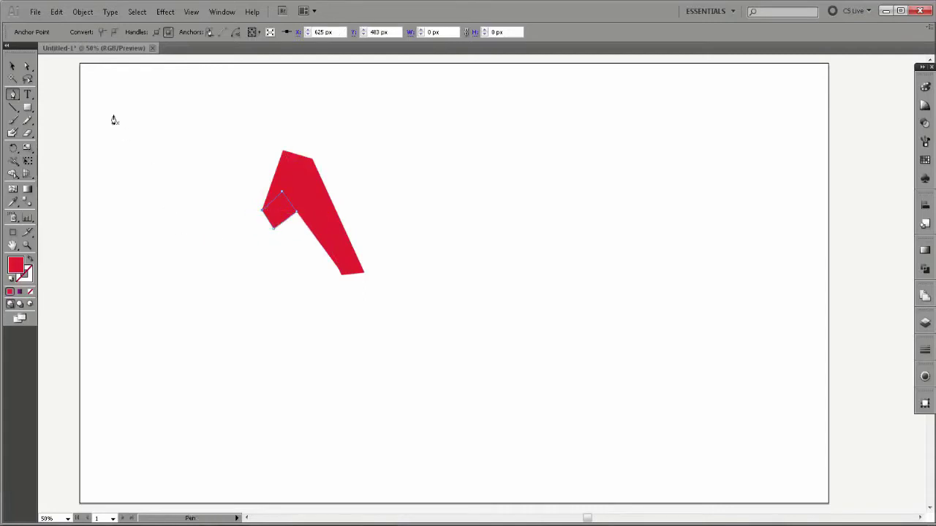
click(11, 67)
Step: Fill the arrowhead facet with the light grey swatch from the control-bar Fill list
click(167, 123)
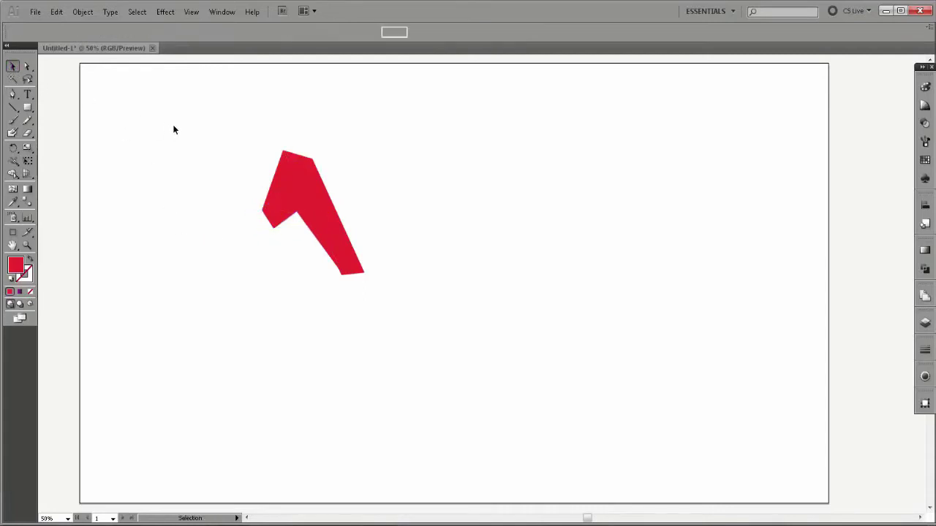
click(285, 166)
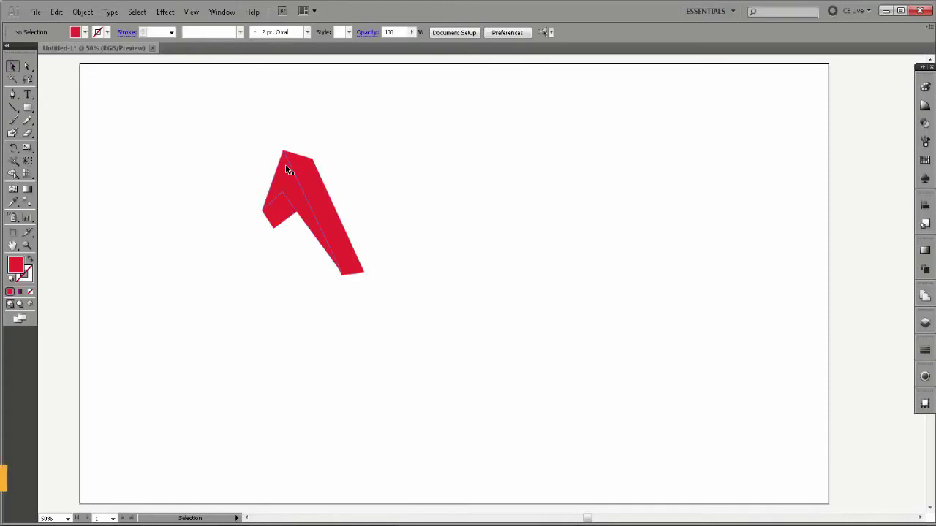
click(85, 33)
click(77, 78)
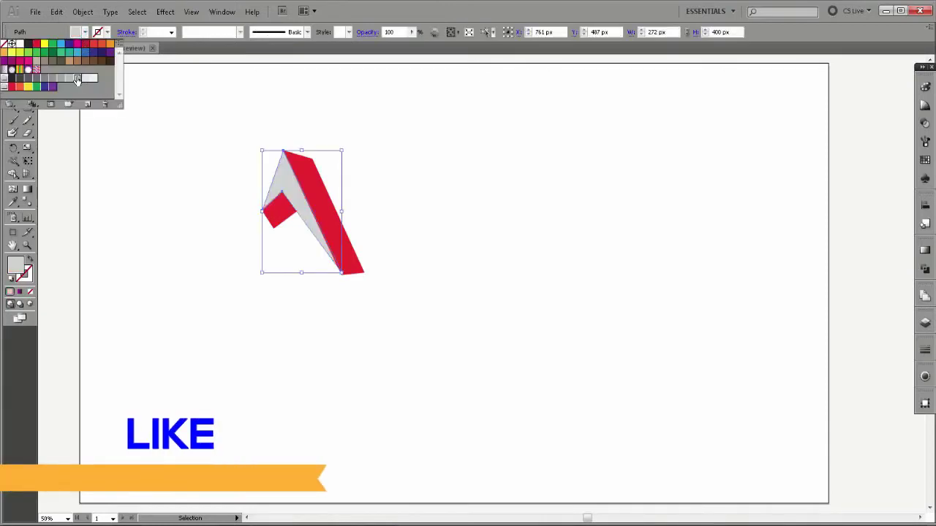
key(Escape)
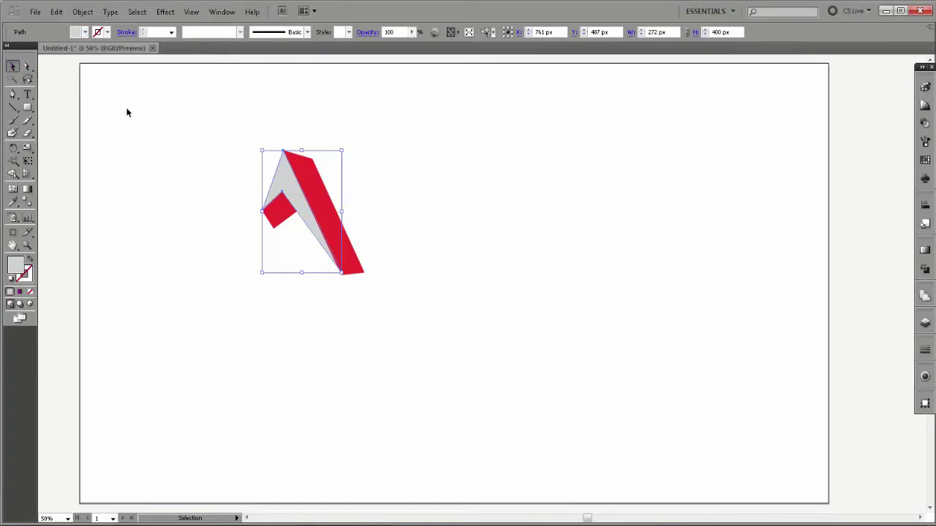
click(131, 111)
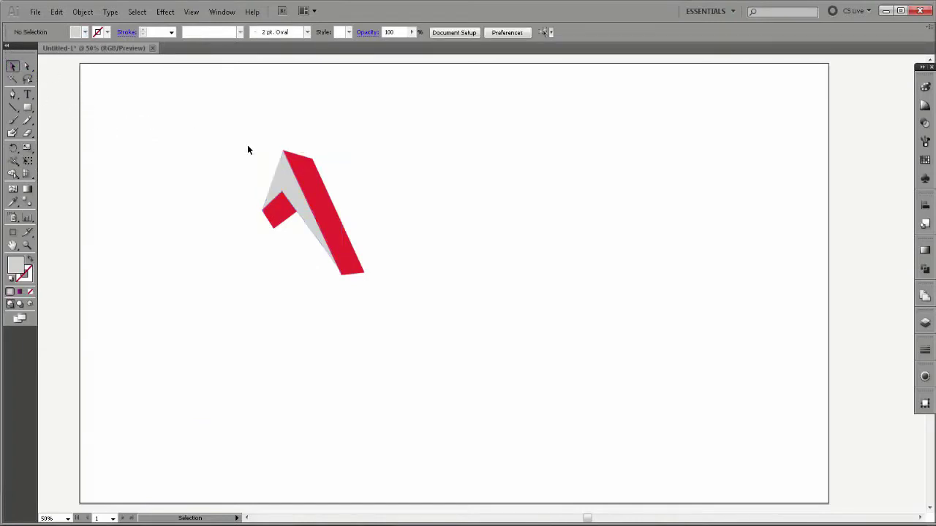
Step: Group the ribbon pieces and make a rotated copy of the group
drag(248, 150, 370, 282)
right_click(320, 218)
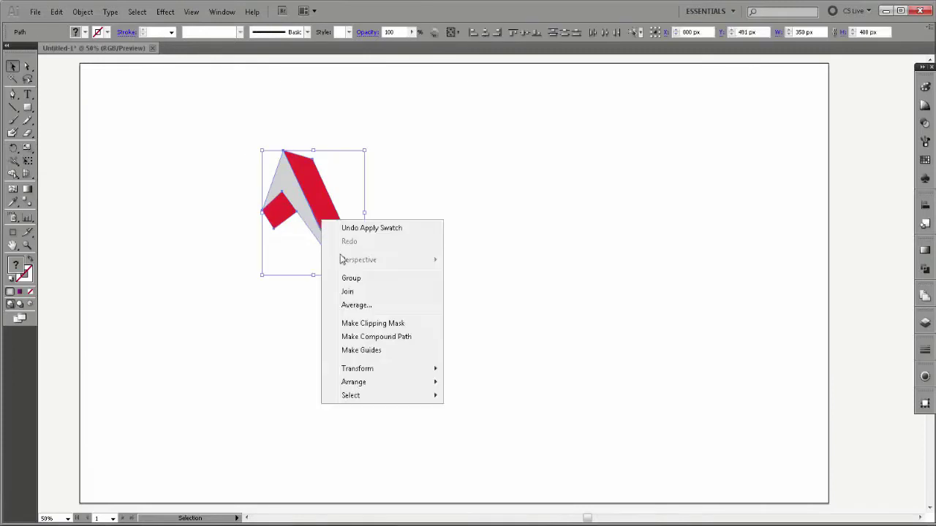
click(349, 278)
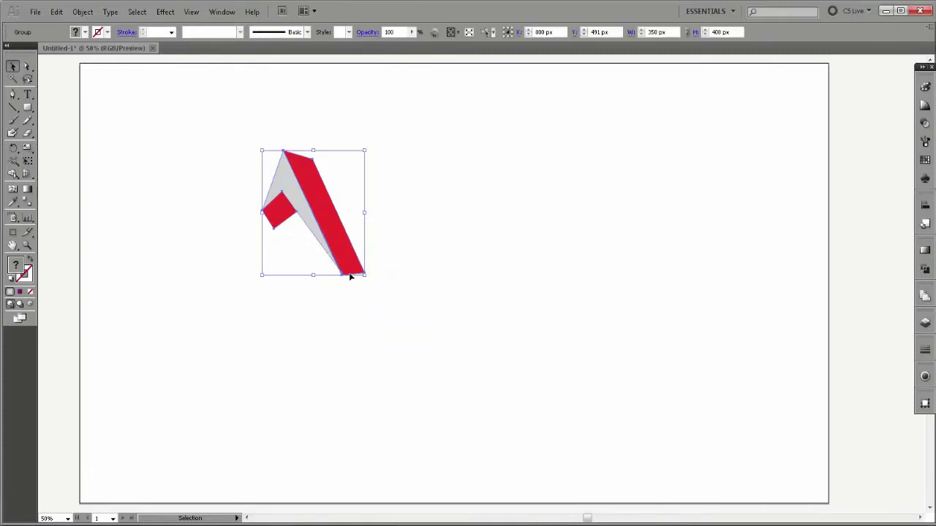
right_click(318, 204)
mouse_move(354, 291)
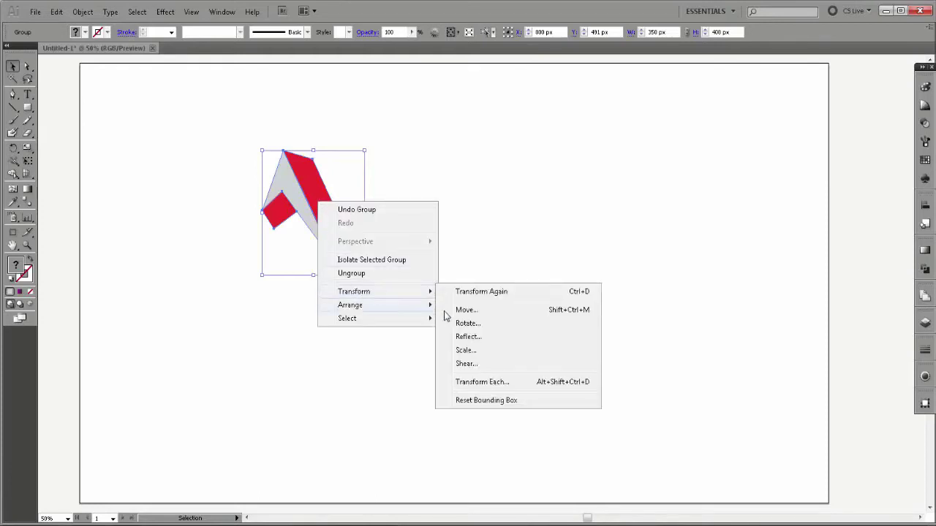
click(467, 323)
click(521, 282)
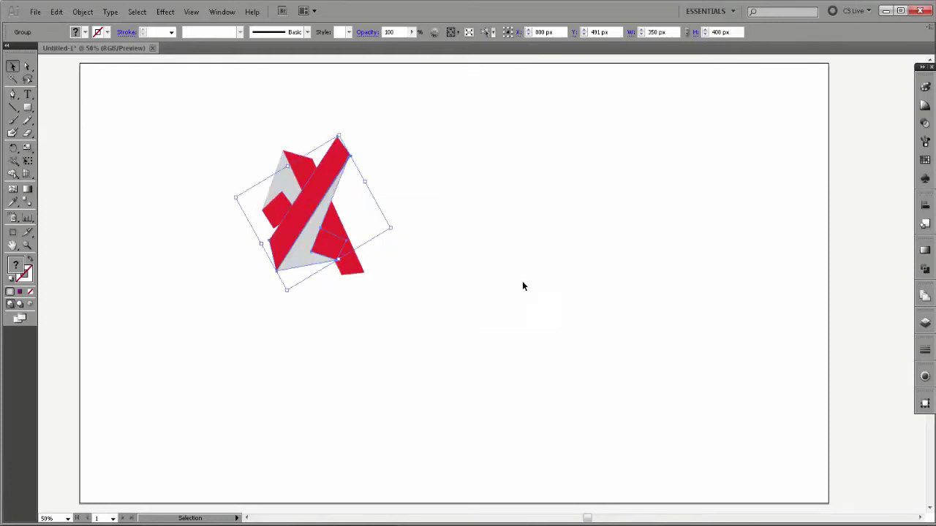
Step: Move the rotated copy below-left of the original and nudge it into alignment
mouse_move(297, 217)
mouse_down()
mouse_move(245, 257)
mouse_move(241, 280)
mouse_move(224, 285)
mouse_up()
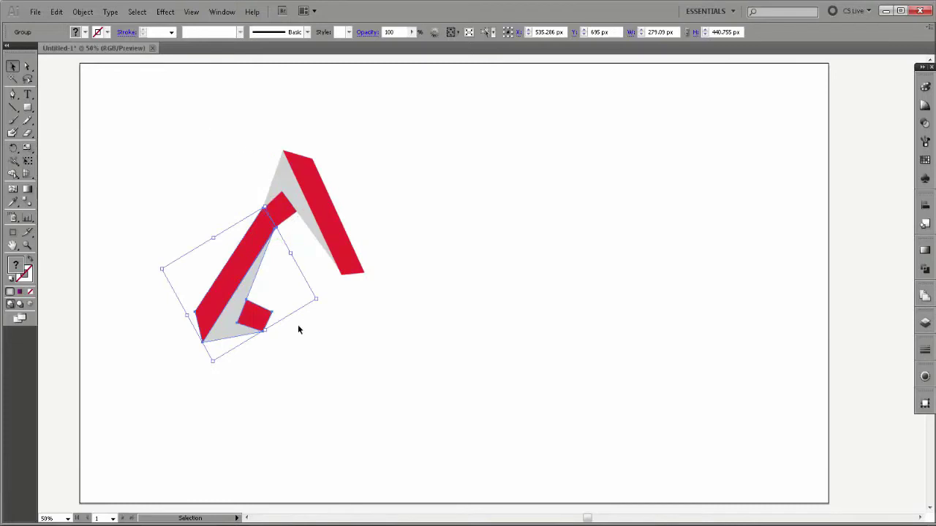
drag(240, 265, 240, 269)
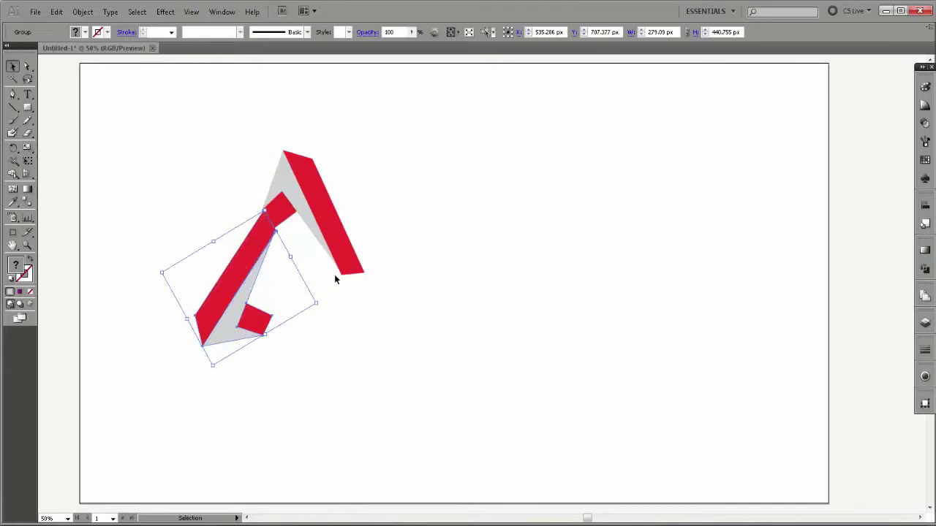
key(Left)
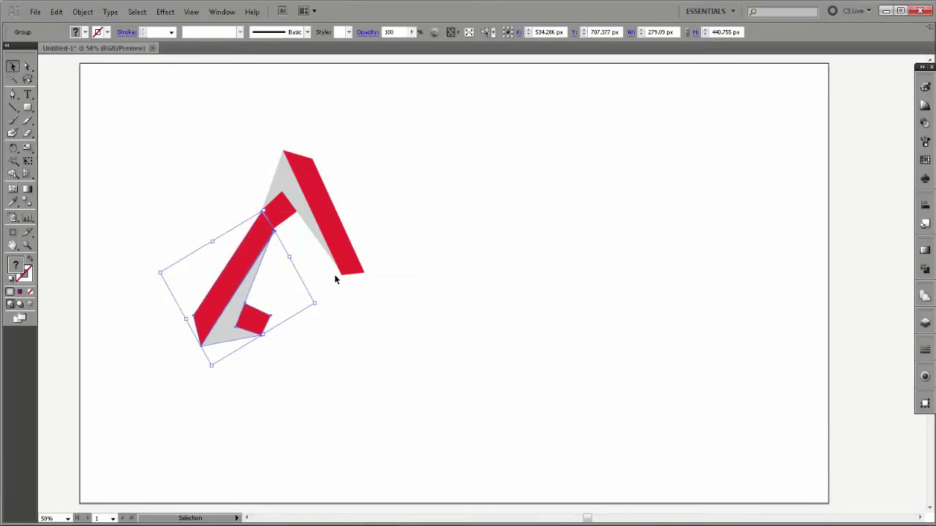
key(Left)
key(Left)
key(Left)
key(Up)
key(Up)
key(Up)
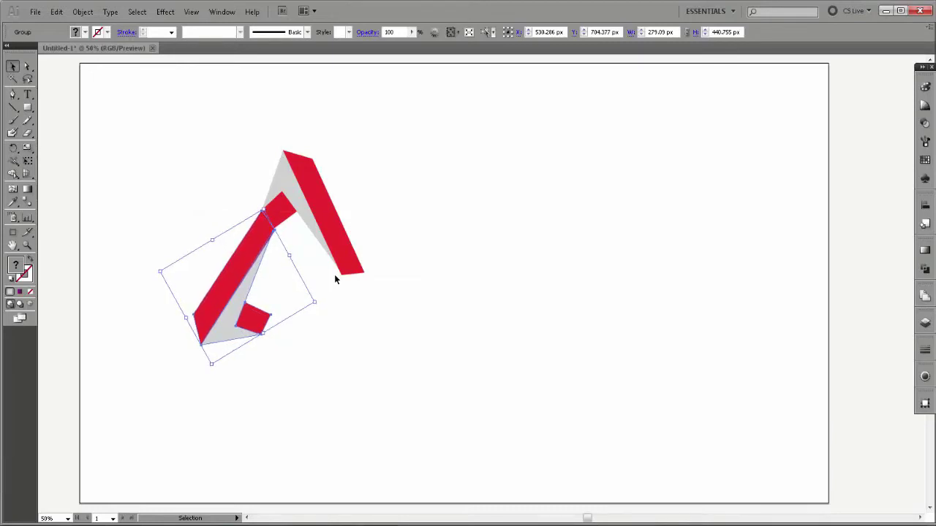
Step: Drag the left red ribbon's joint anchor up to refine the bend between pieces
click(424, 277)
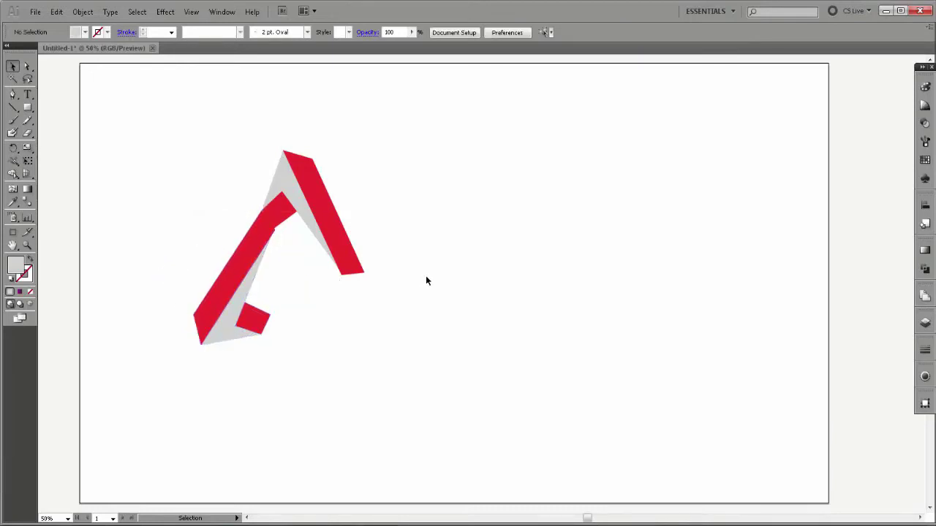
click(259, 252)
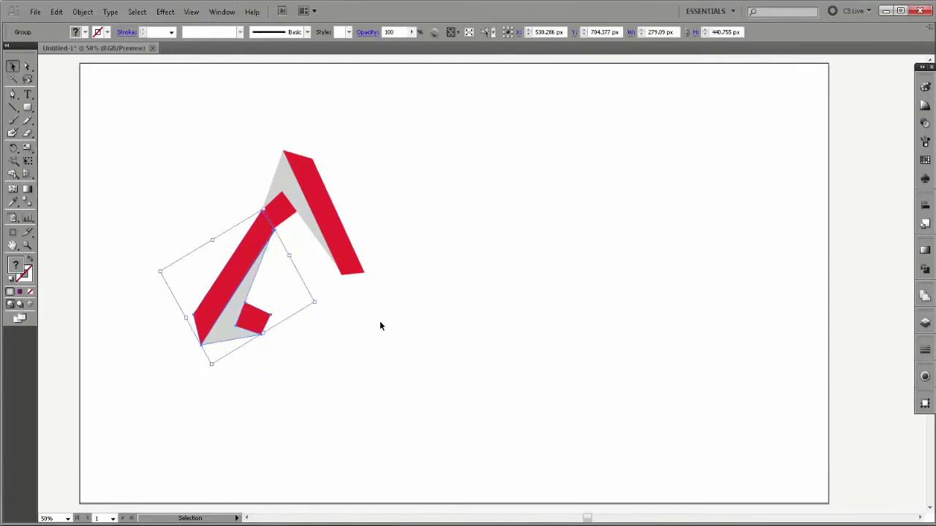
click(380, 322)
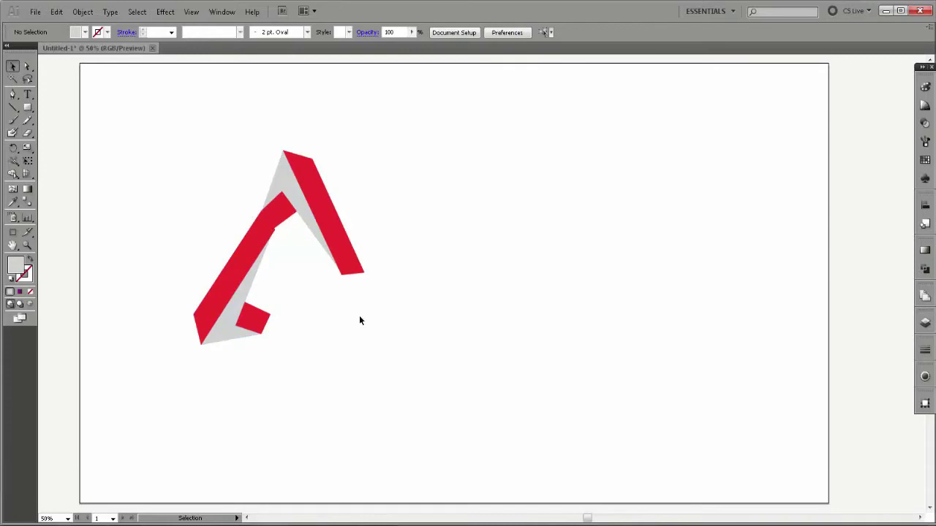
click(28, 66)
click(285, 215)
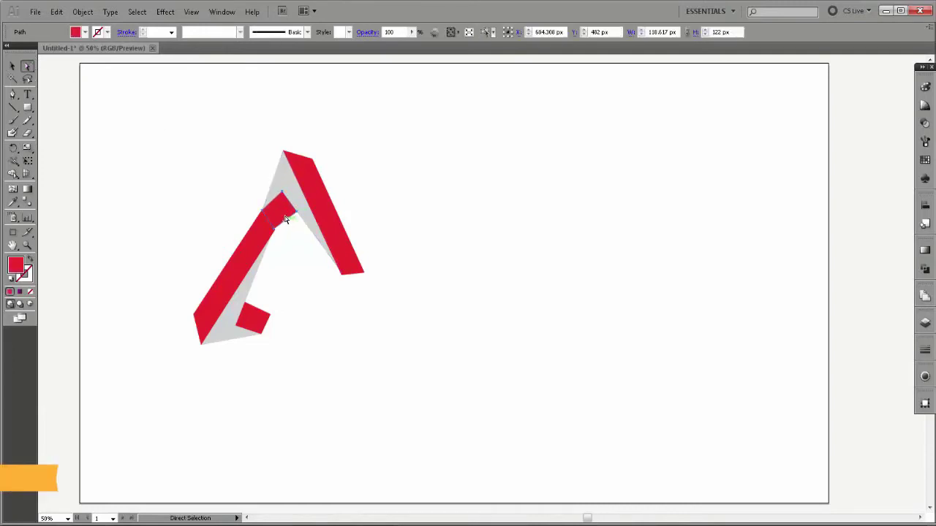
drag(285, 218, 291, 209)
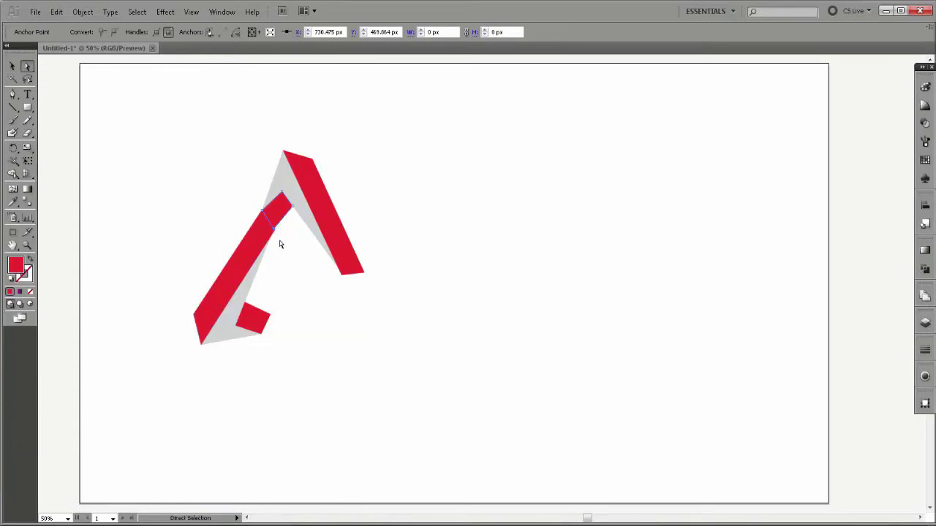
click(280, 243)
click(27, 246)
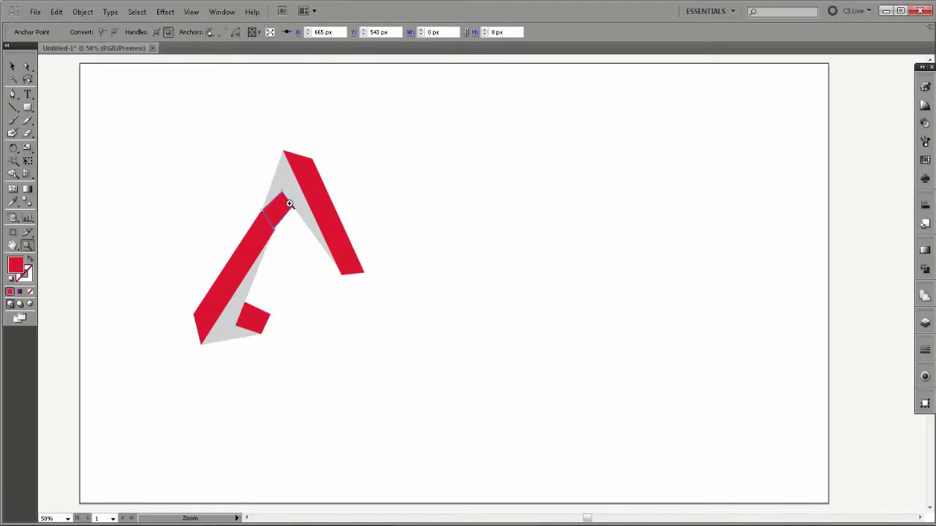
Step: Zoom into the ribbon joint and shift a joint anchor to align the pieces
drag(231, 178, 328, 270)
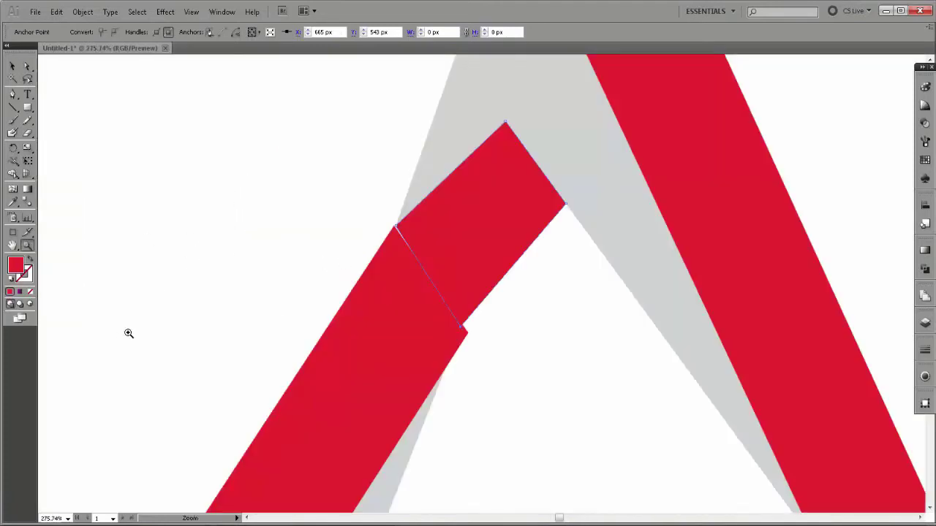
click(27, 68)
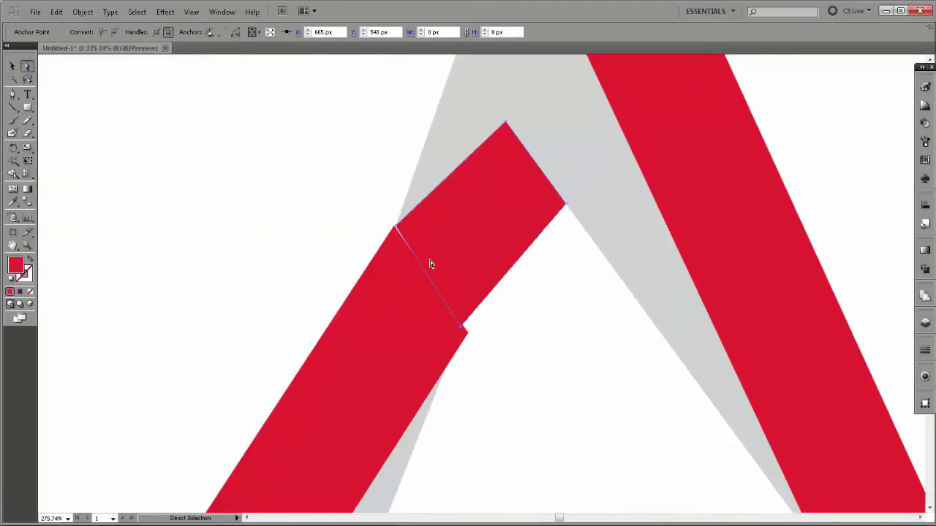
click(454, 260)
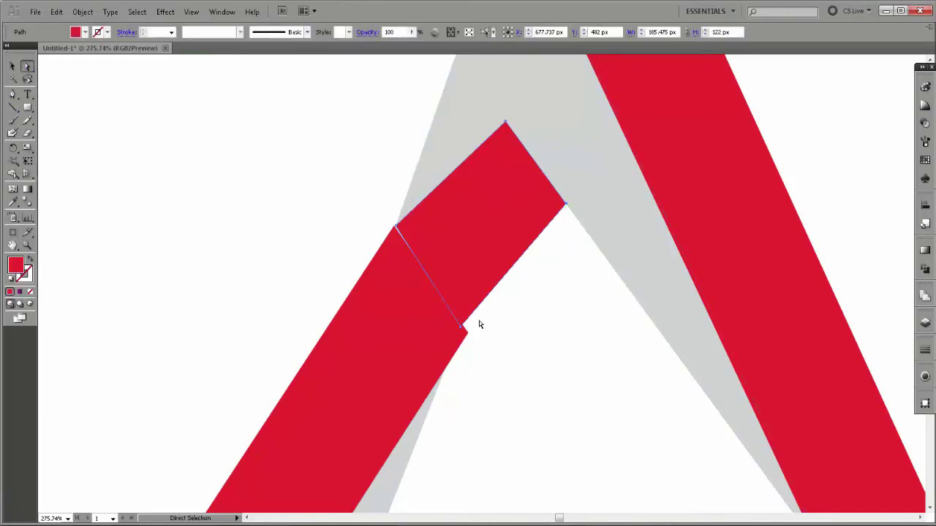
drag(461, 328, 469, 336)
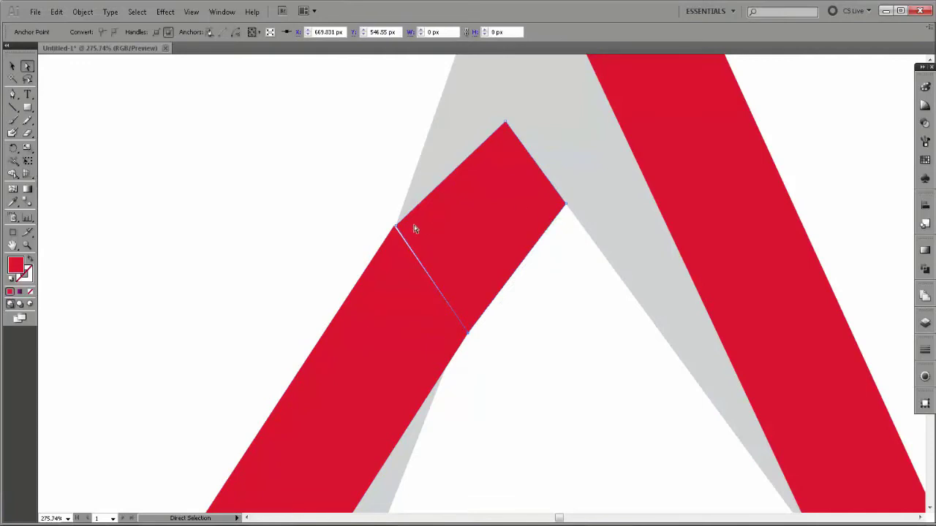
click(13, 66)
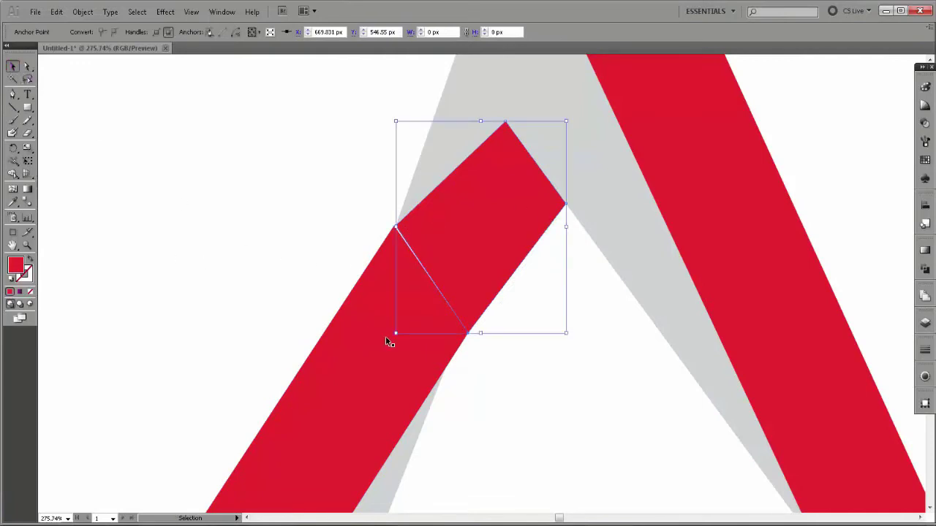
click(364, 350)
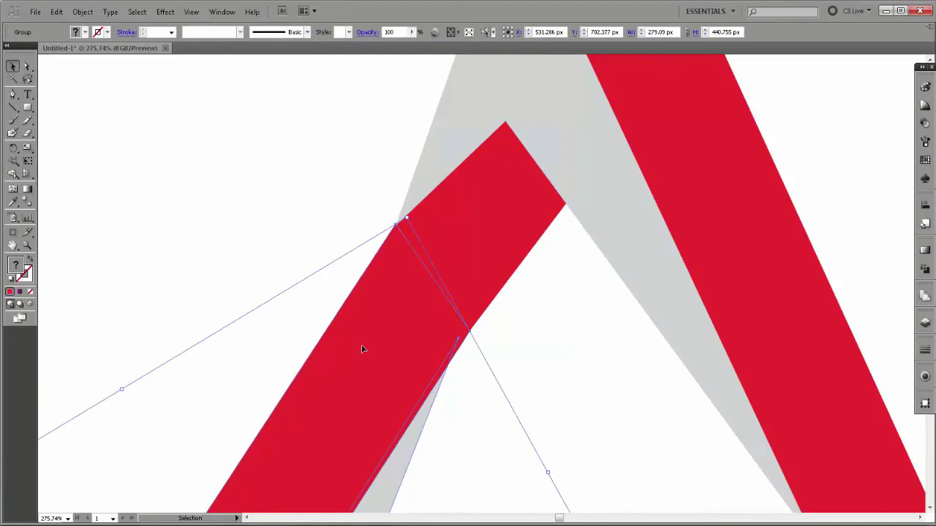
click(346, 207)
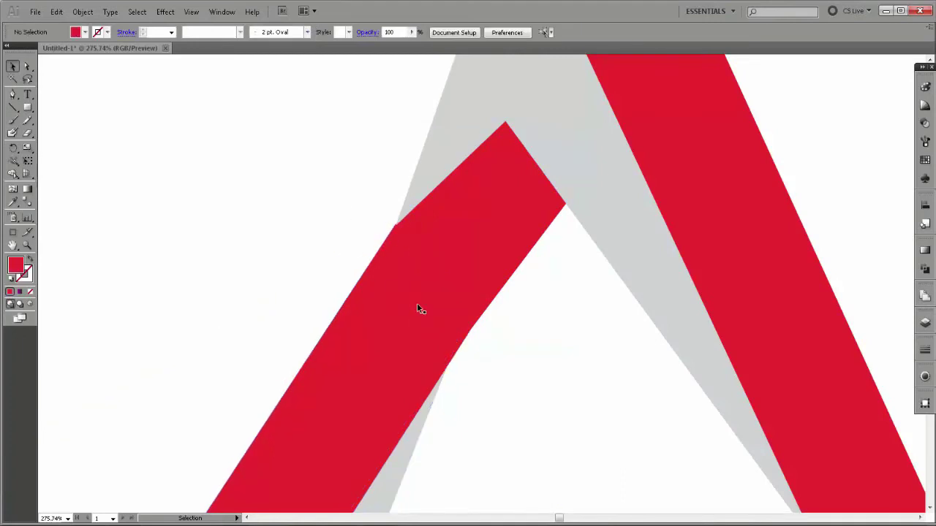
click(417, 308)
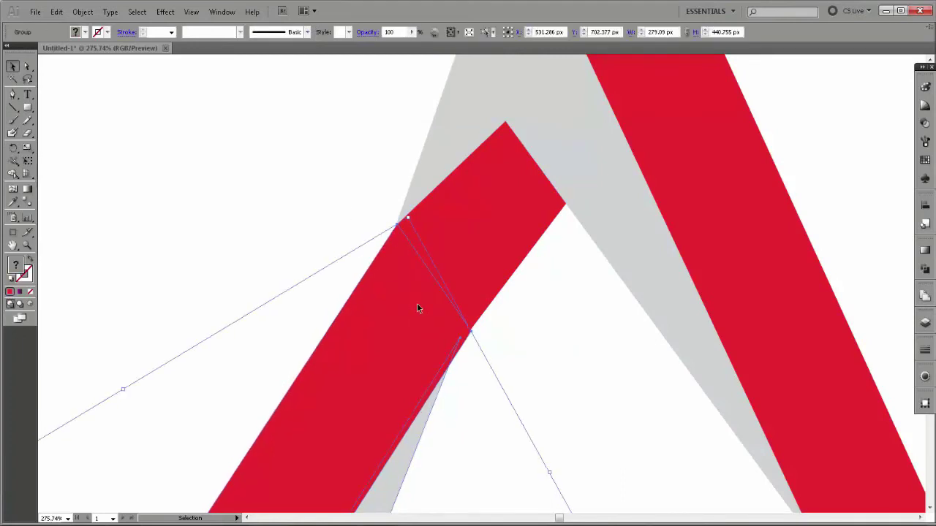
click(348, 208)
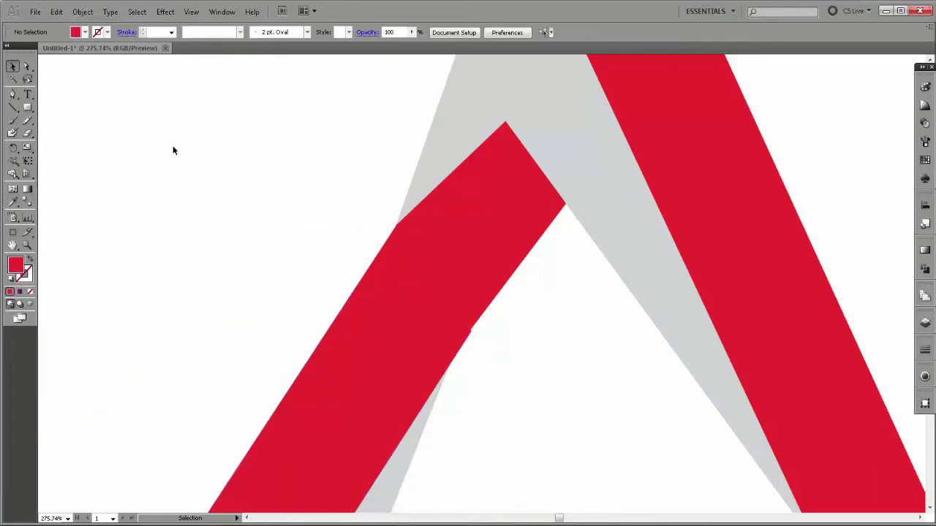
Step: Pull the short red piece's top corner up-left into the grey shadow
click(28, 67)
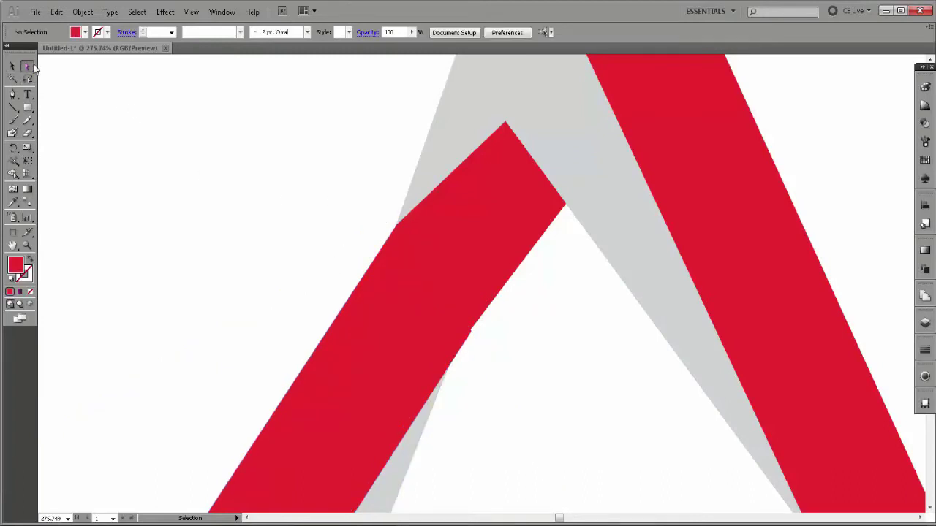
click(481, 232)
drag(469, 333, 473, 334)
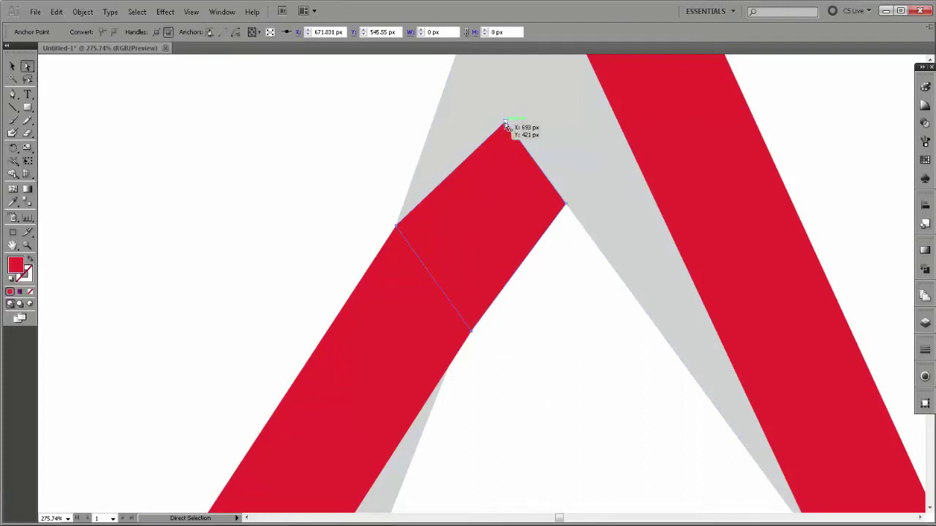
mouse_move(505, 123)
mouse_down()
mouse_move(467, 111)
mouse_move(475, 77)
mouse_up()
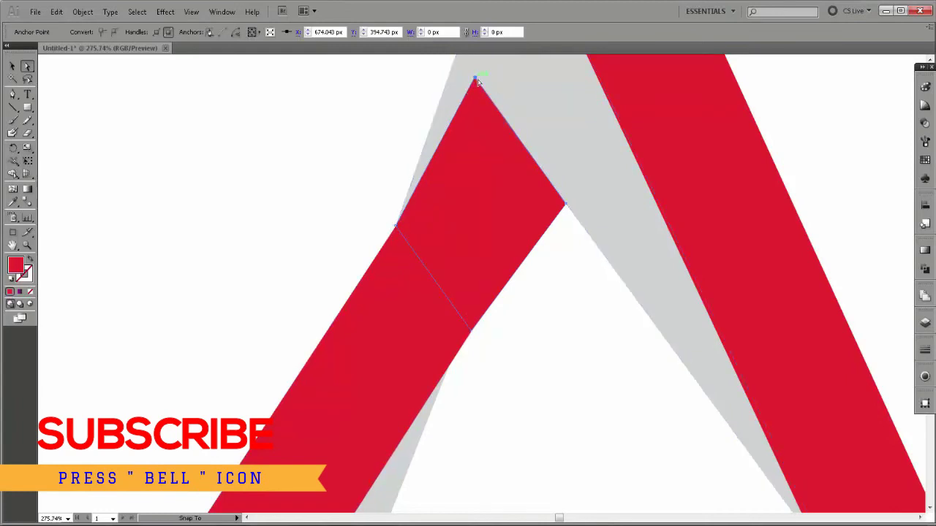
drag(473, 82, 485, 92)
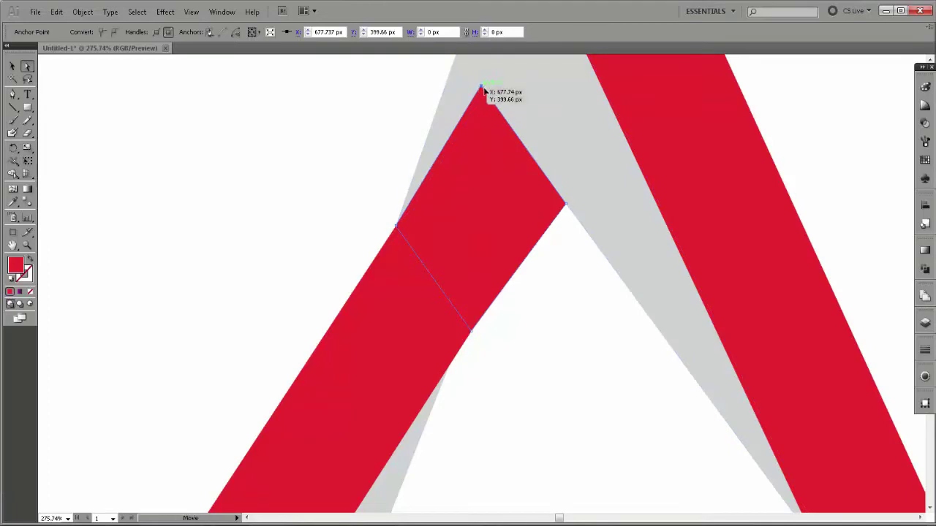
click(325, 120)
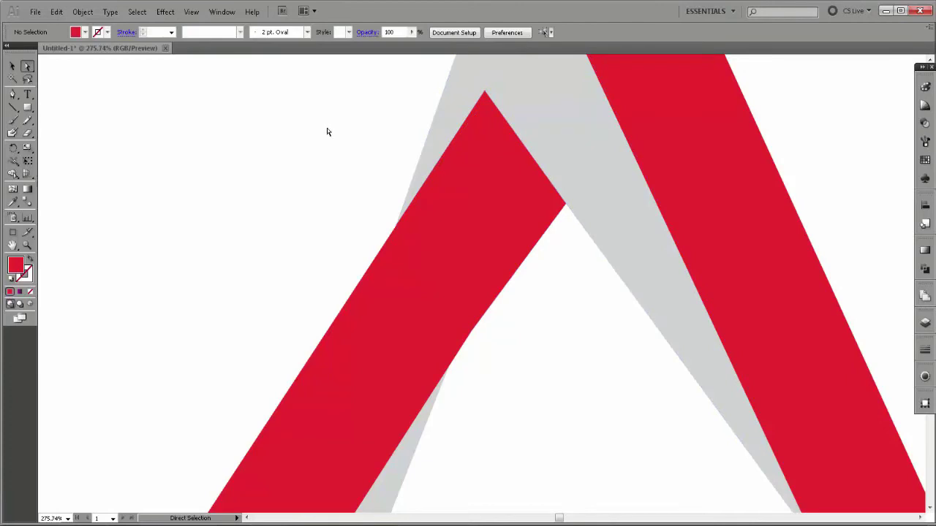
Step: Zoom out and delete the long left red band's anchor points
key(alt)
key(ctrl)
key(ctrl+minus)
key(ctrl+minus)
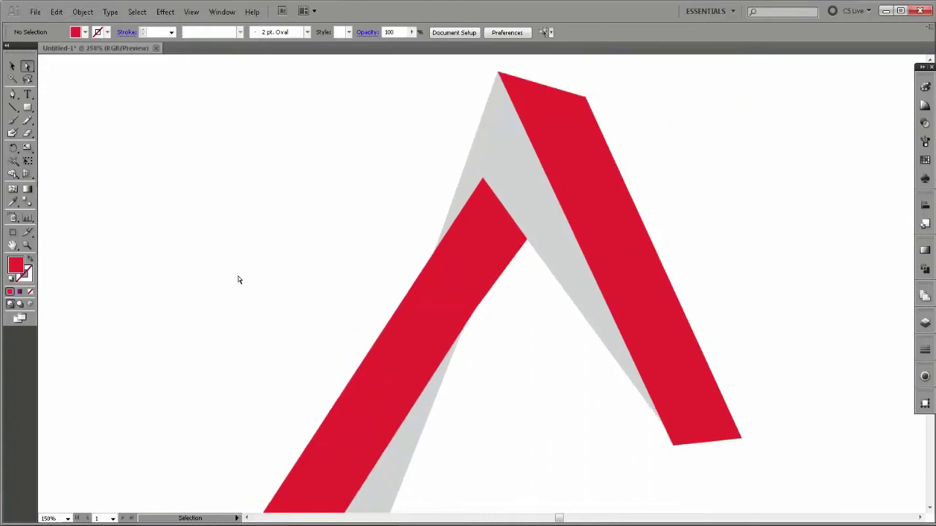
key(ctrl+minus)
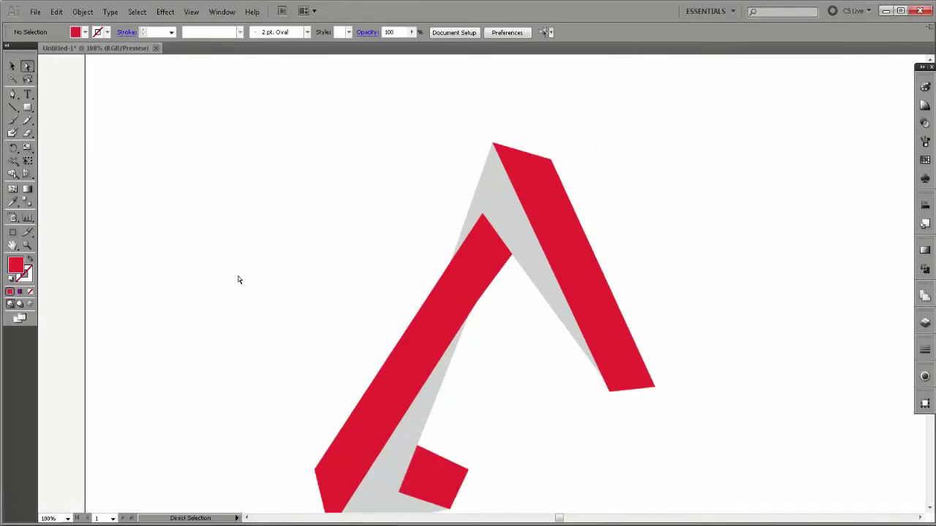
scroll(263, 242, down, 1)
scroll(270, 234, down, 1)
scroll(270, 226, down, 2)
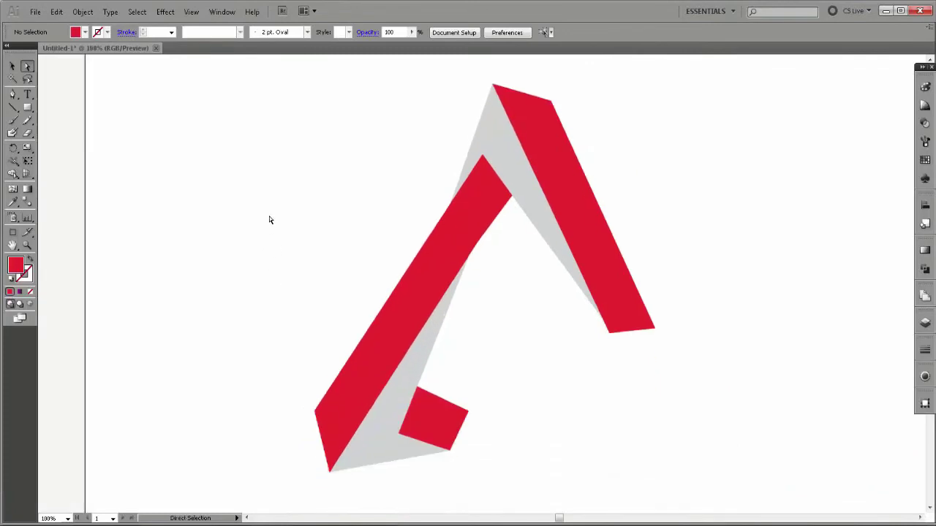
drag(302, 303, 455, 406)
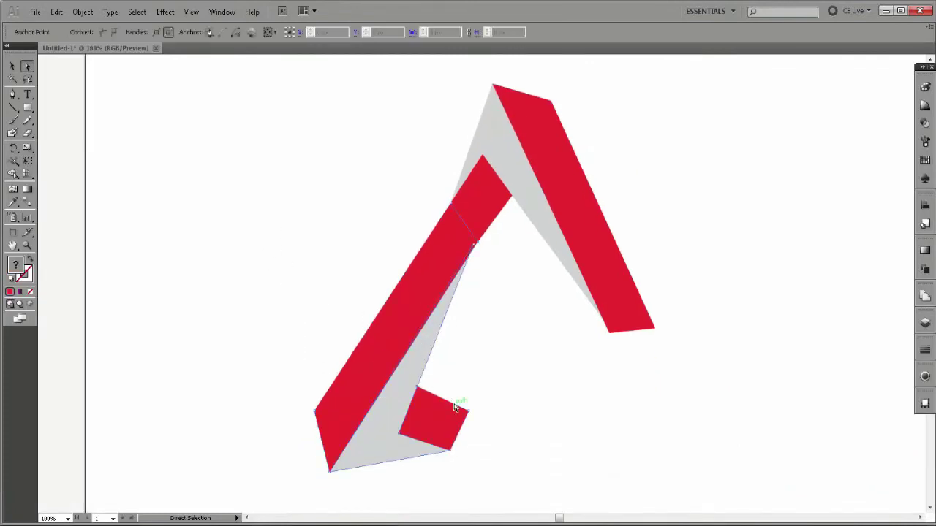
key(Delete)
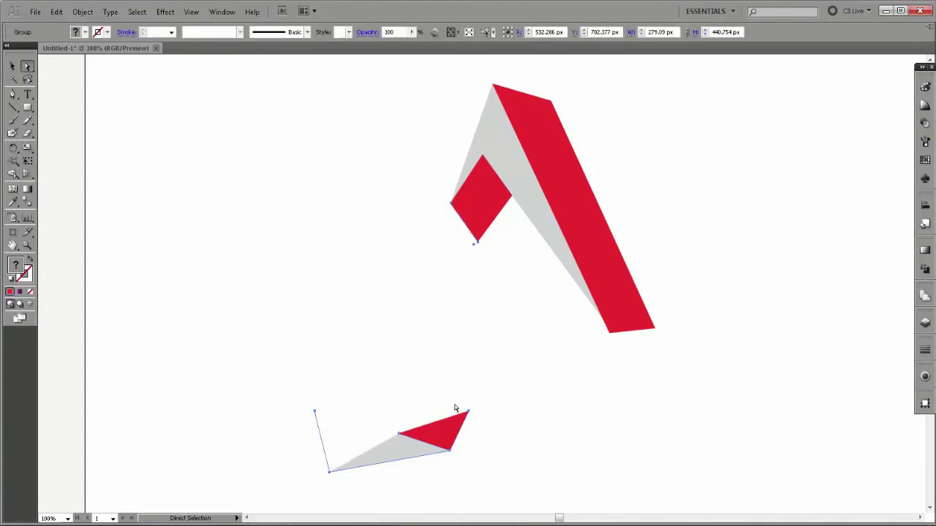
Step: Delete the lower foot piece and the leftover stray points
drag(329, 367, 439, 503)
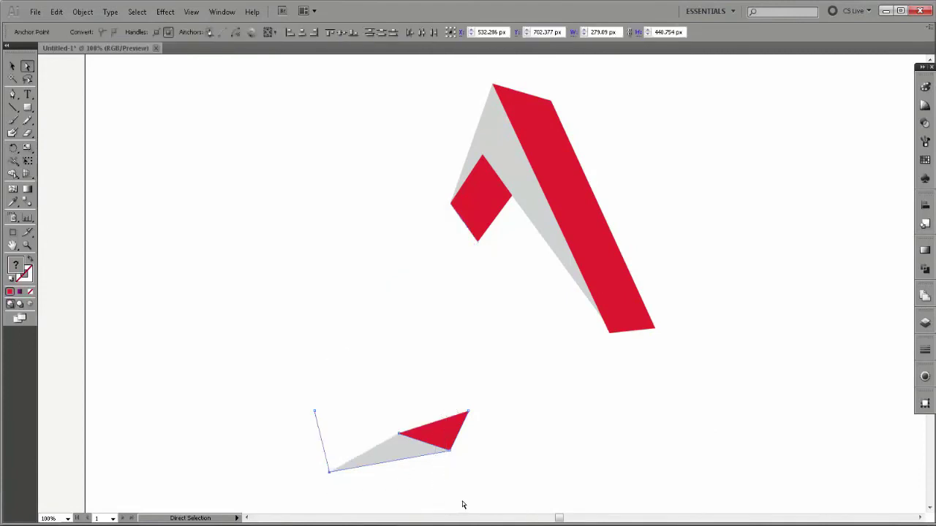
key(Delete)
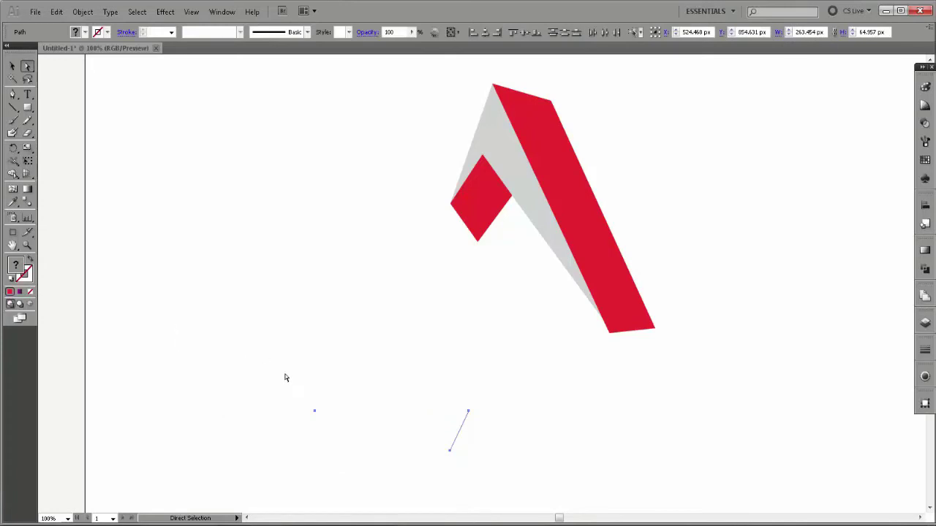
drag(259, 351, 474, 469)
key(Delete)
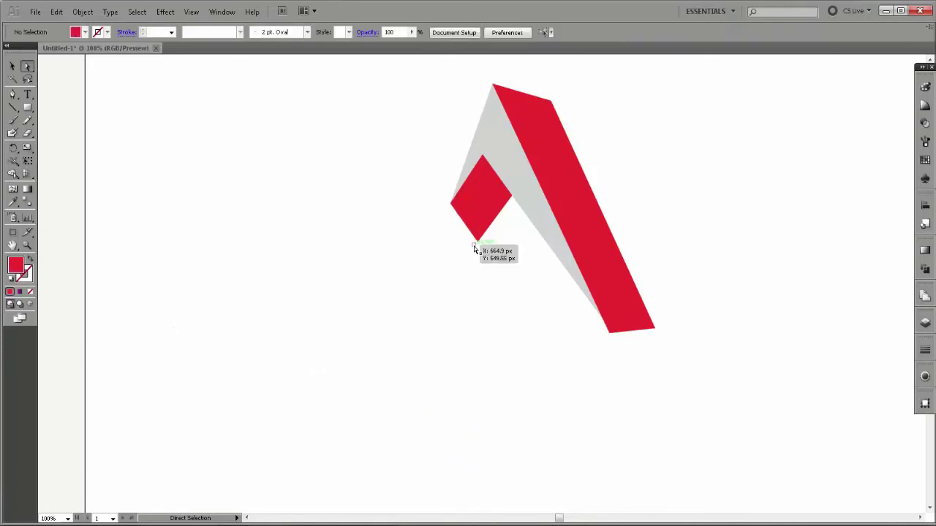
drag(478, 262, 472, 249)
click(473, 256)
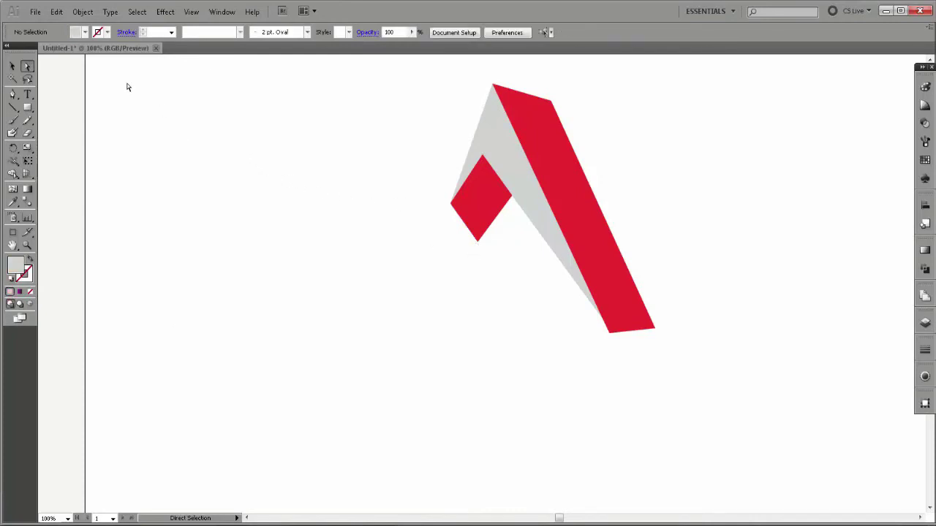
click(11, 67)
Step: Make a copy of the ribbon piece rotated 120°
drag(451, 89, 663, 321)
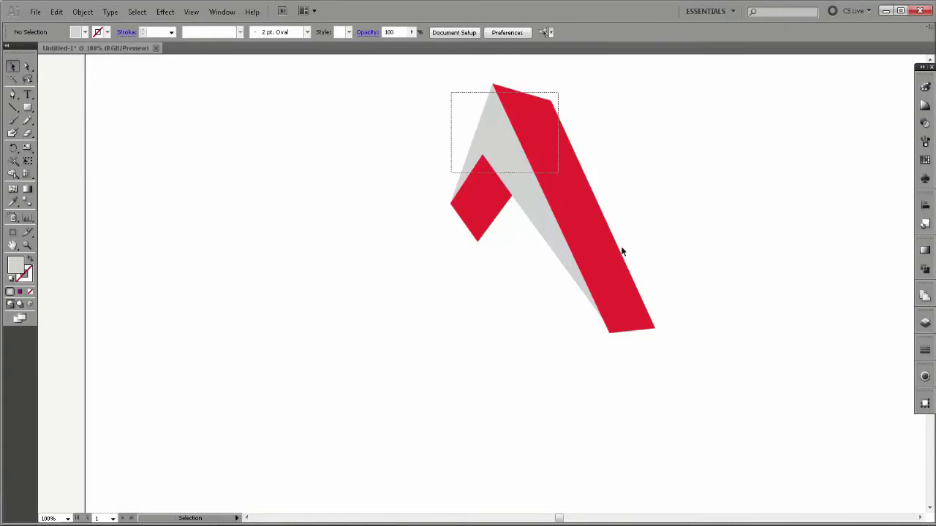
right_click(544, 212)
click(585, 267)
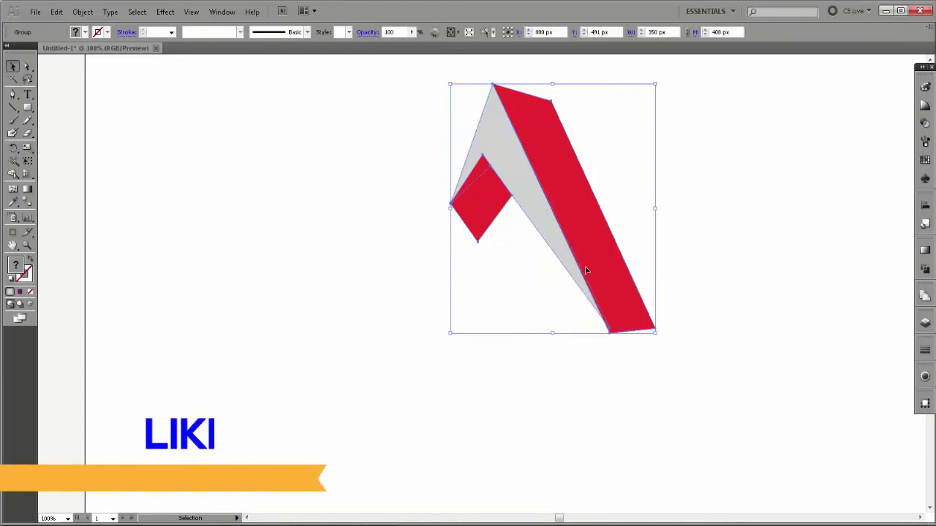
right_click(573, 207)
mouse_move(609, 293)
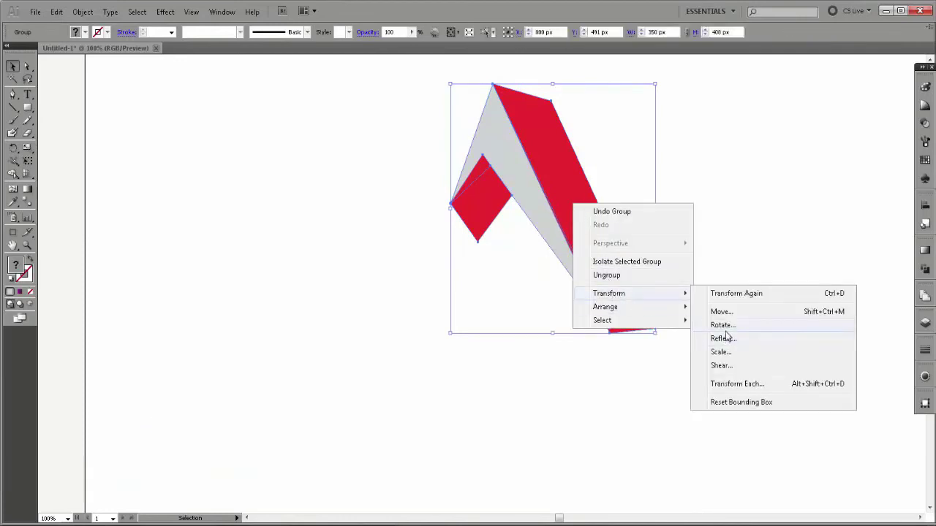
click(722, 326)
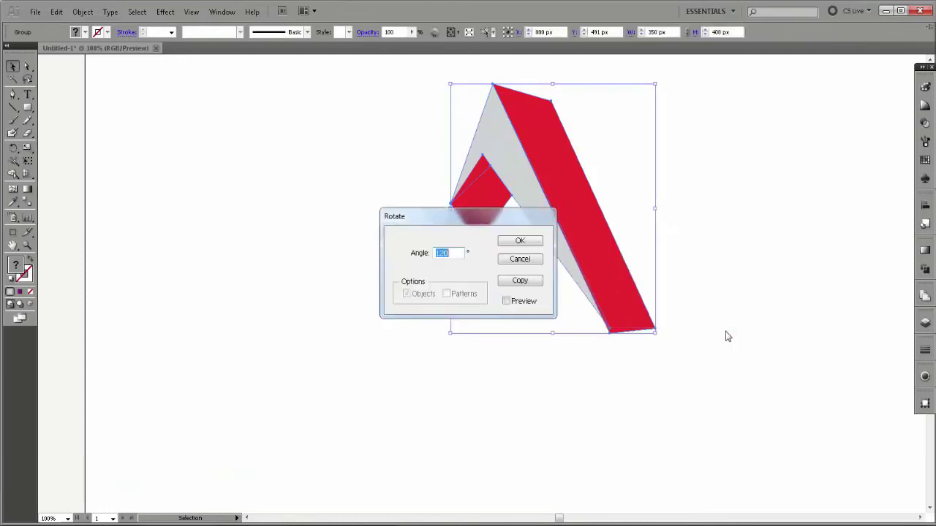
click(520, 281)
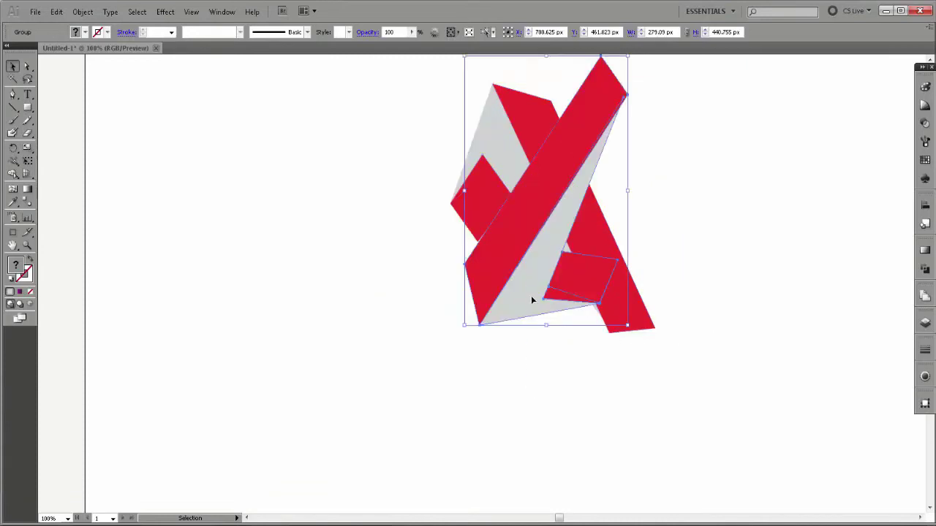
Step: Make a second 120° rotated copy and move it to the lower right
right_click(534, 213)
mouse_move(570, 299)
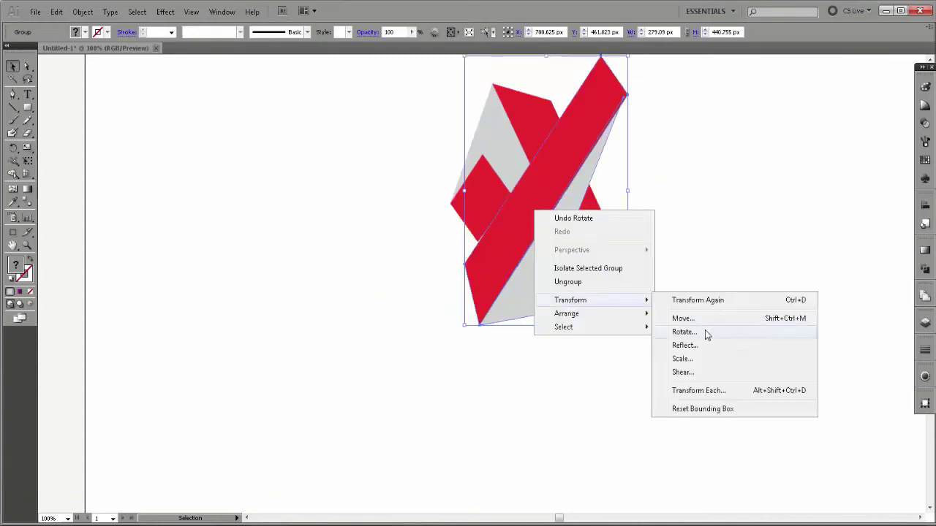
click(706, 330)
click(517, 282)
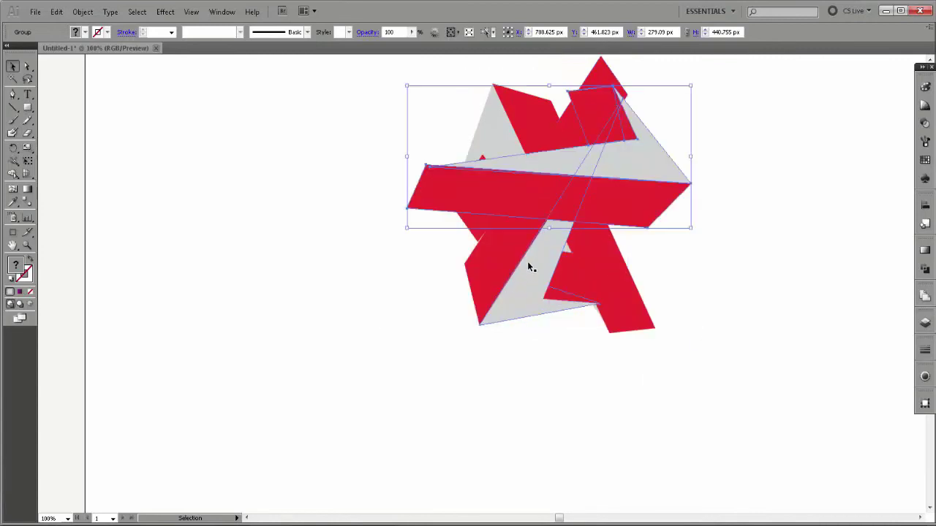
drag(547, 174, 725, 370)
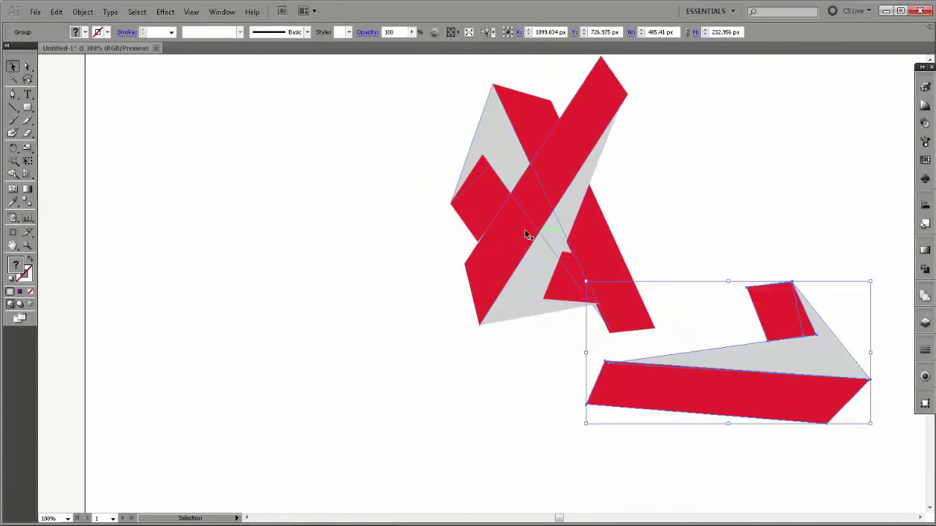
Step: Position the other rotated copy at the lower left so its ends interlock
mouse_move(484, 269)
mouse_down()
mouse_move(438, 284)
mouse_move(384, 368)
mouse_up()
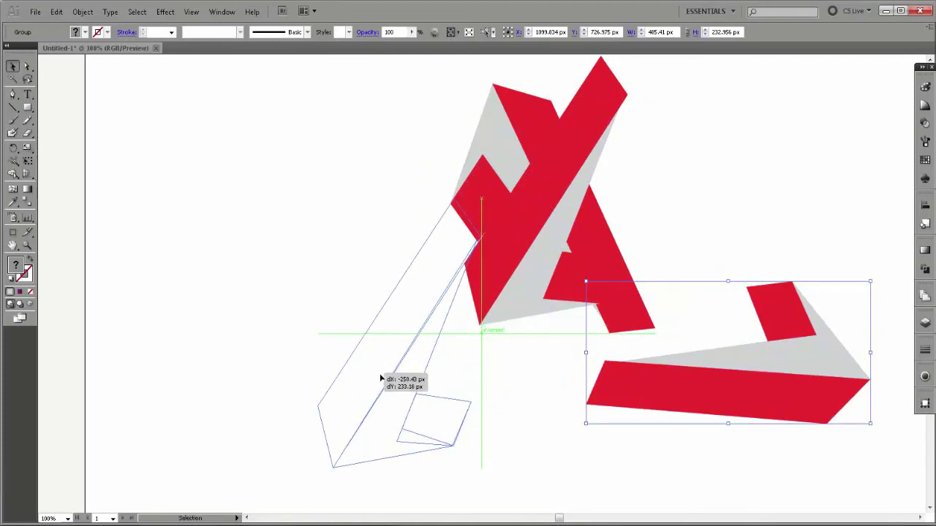
drag(384, 368, 382, 378)
drag(406, 337, 402, 342)
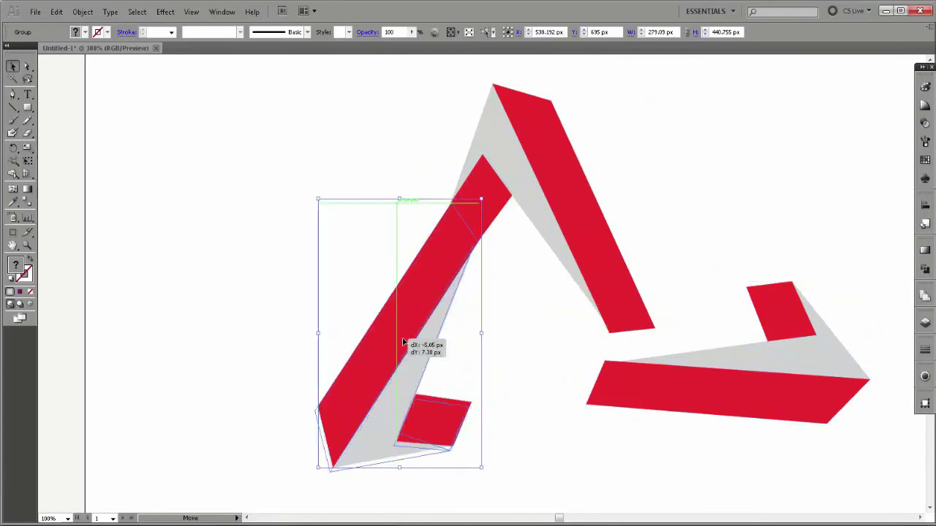
click(334, 191)
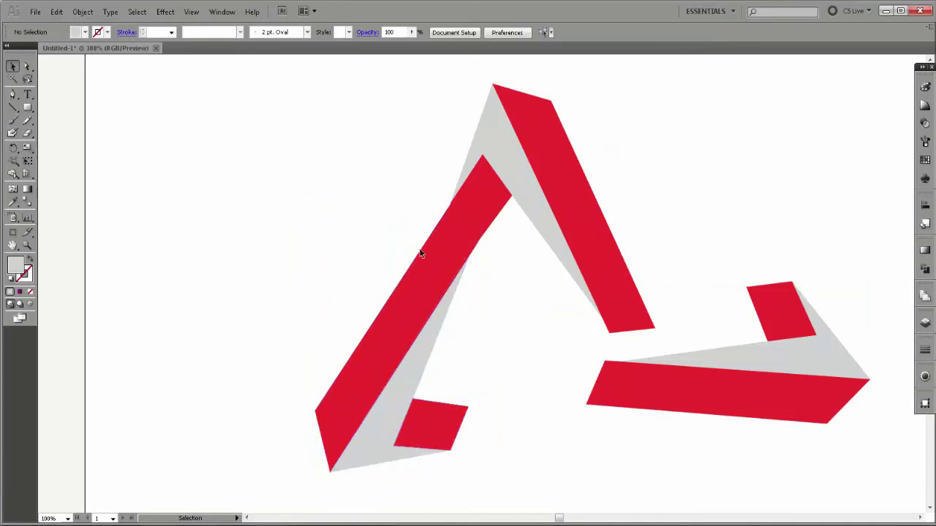
click(438, 260)
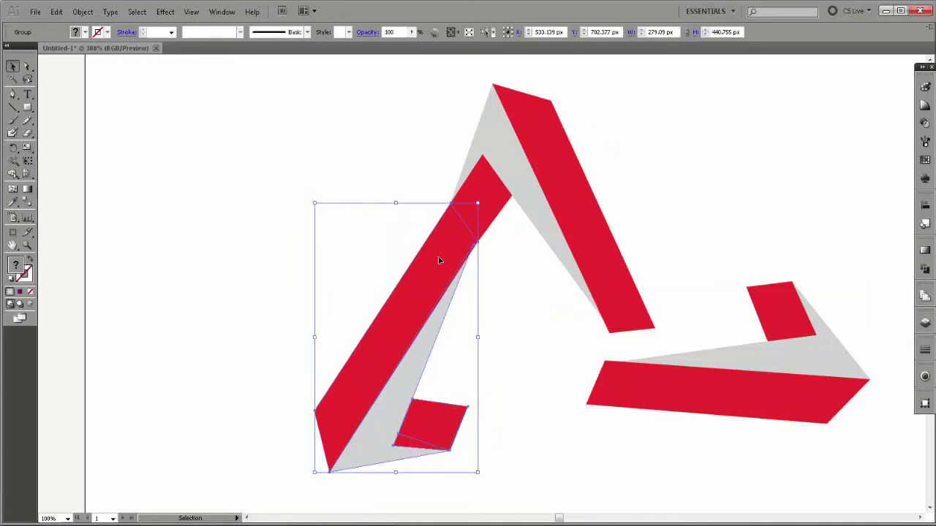
click(381, 143)
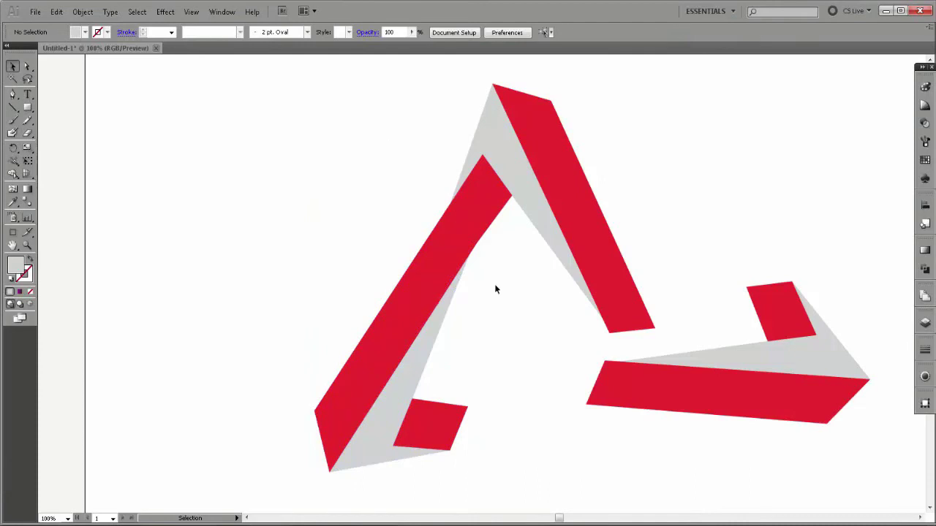
Step: Drag the lower-right copy down-left to close the impossible triangle
drag(836, 351, 665, 408)
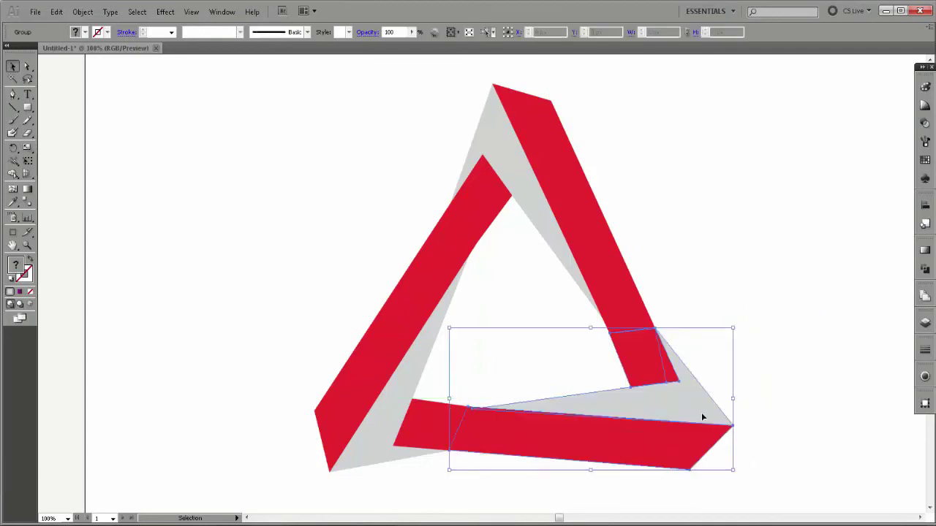
click(829, 418)
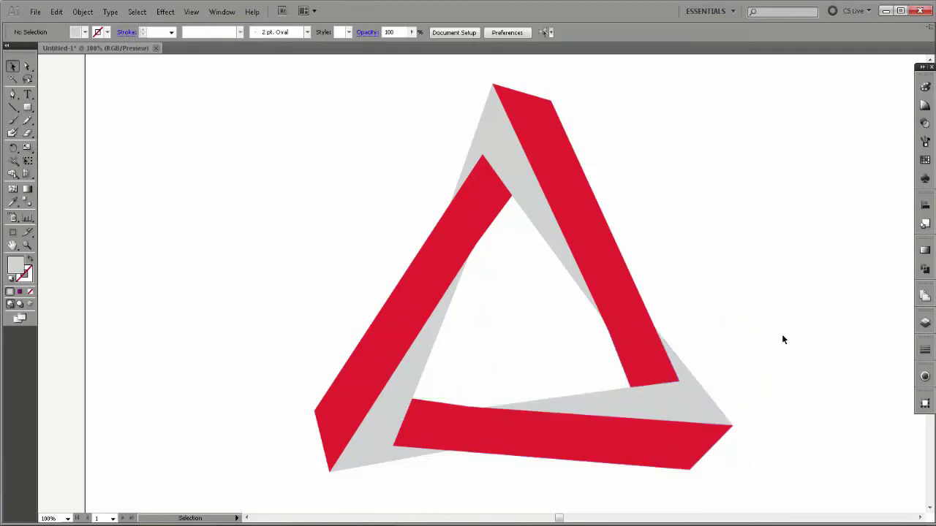
click(51, 519)
Step: Set the zoom to 50% and group the three ribbon pieces into one triangle
text(50)
key(Return)
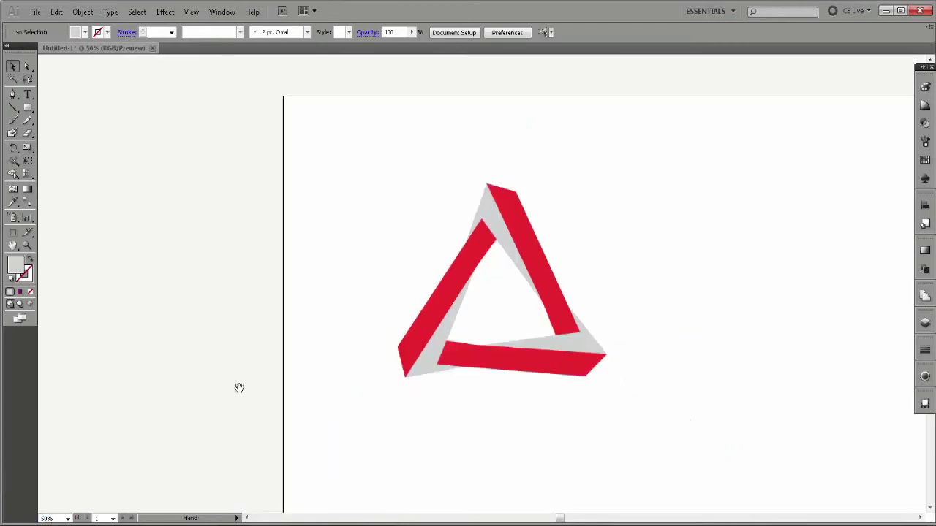
mouse_move(313, 313)
mouse_down()
mouse_move(140, 286)
mouse_move(154, 291)
mouse_up()
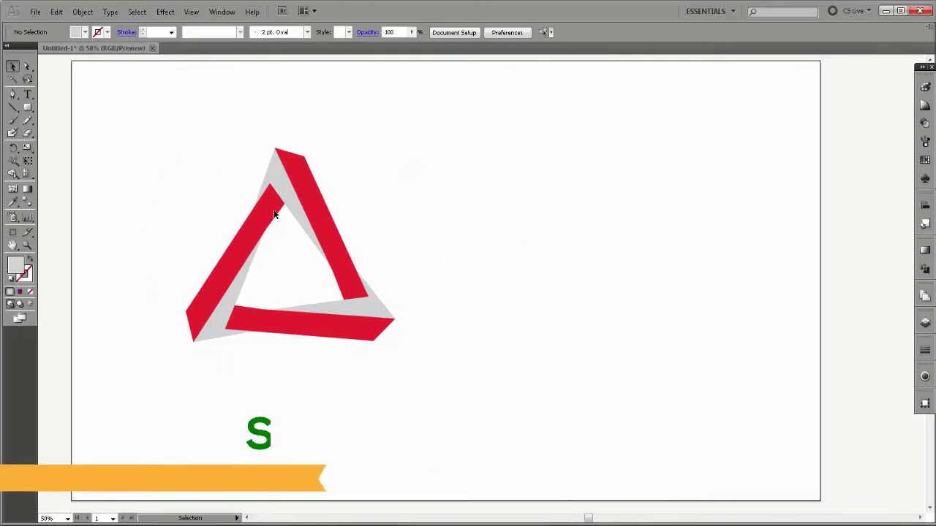
drag(185, 130, 385, 364)
right_click(326, 233)
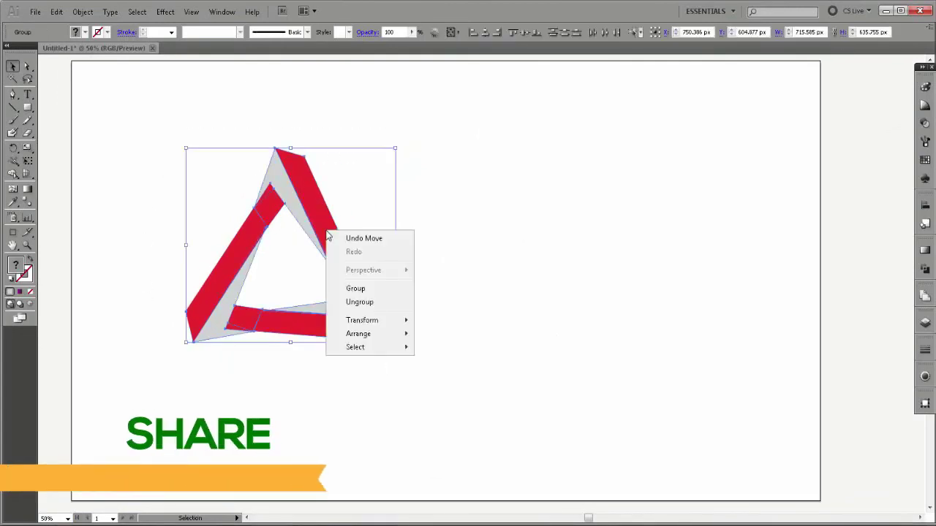
click(357, 299)
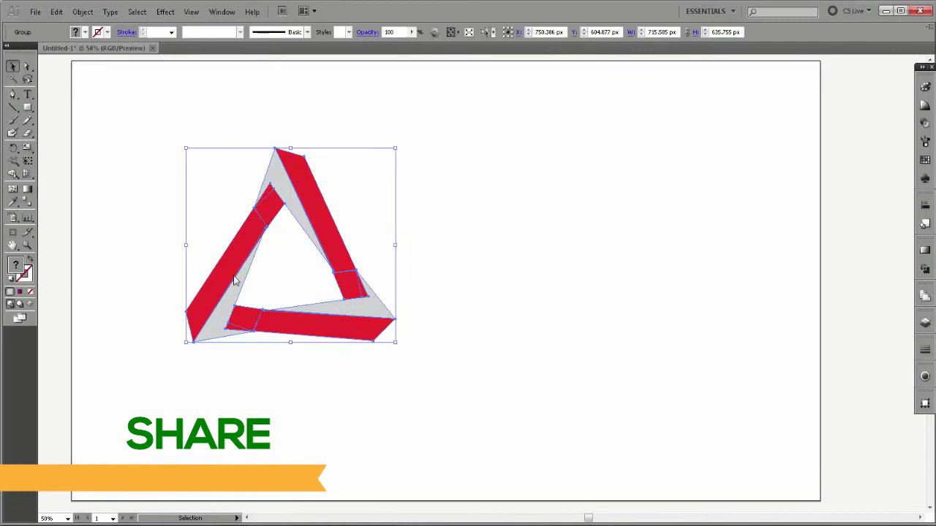
Step: Drag the grouped triangle to the centre of the artboard
right_click(234, 280)
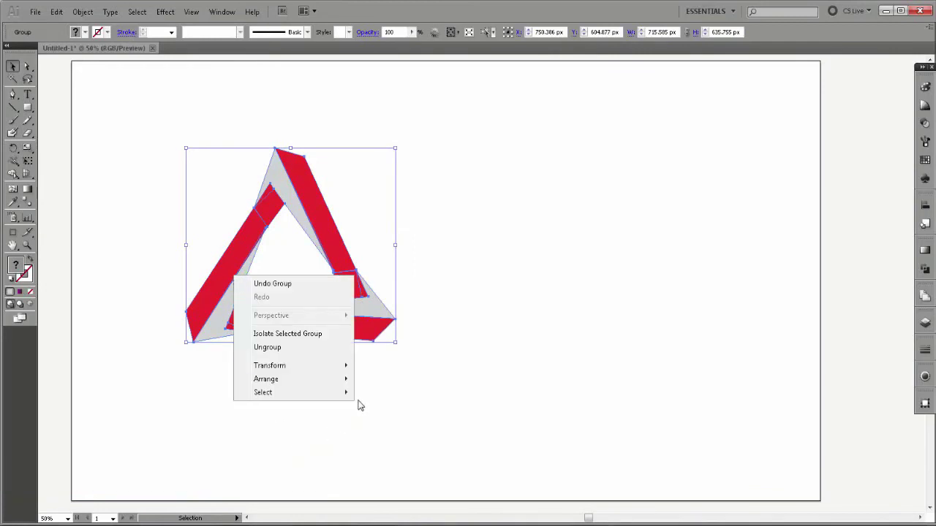
click(426, 445)
click(316, 231)
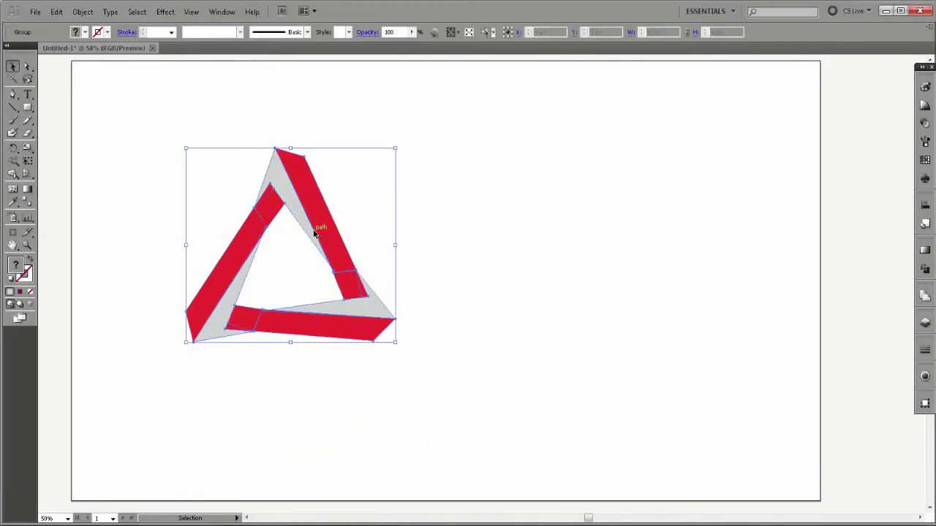
drag(316, 231, 444, 234)
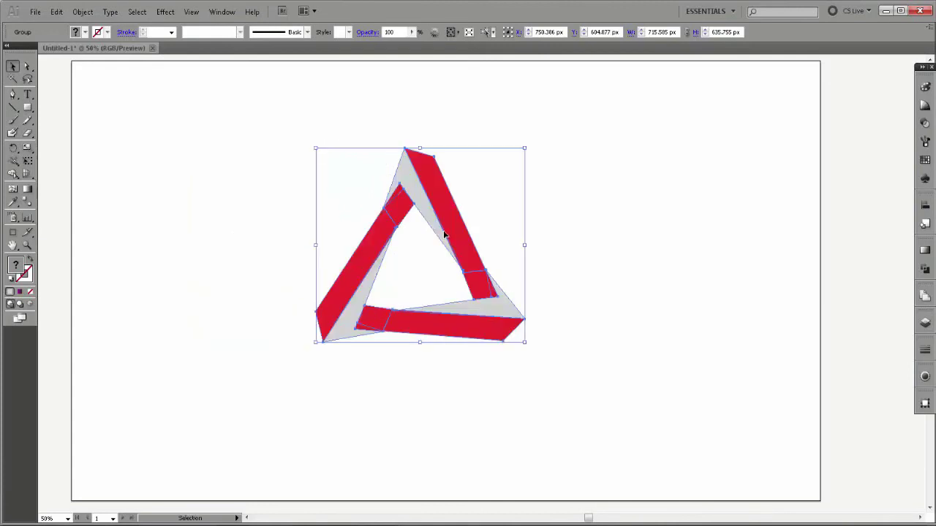
click(573, 453)
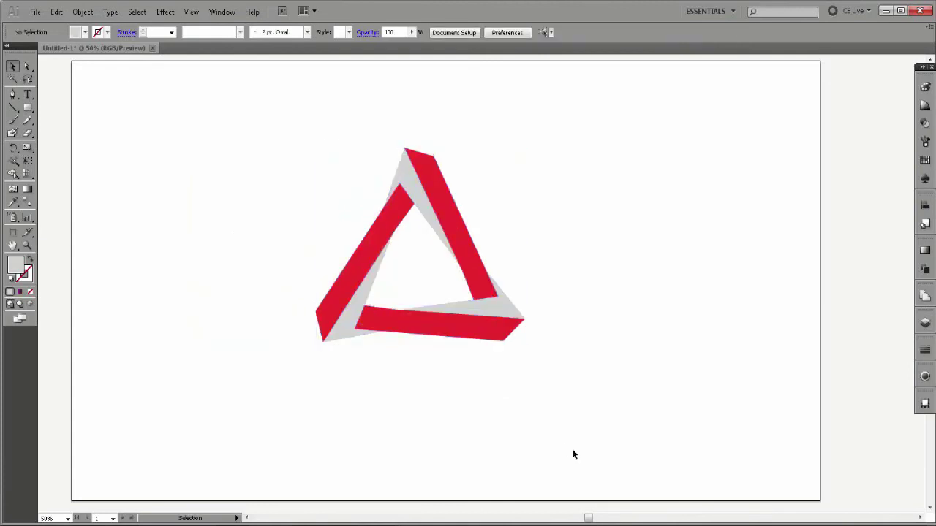
Step: Draw a 2560×1440 px artboard-sized rectangle and fill it with the purple-to-black linear gradient
click(29, 108)
mouse_move(73, 60)
mouse_down()
mouse_move(745, 448)
mouse_move(819, 502)
mouse_up()
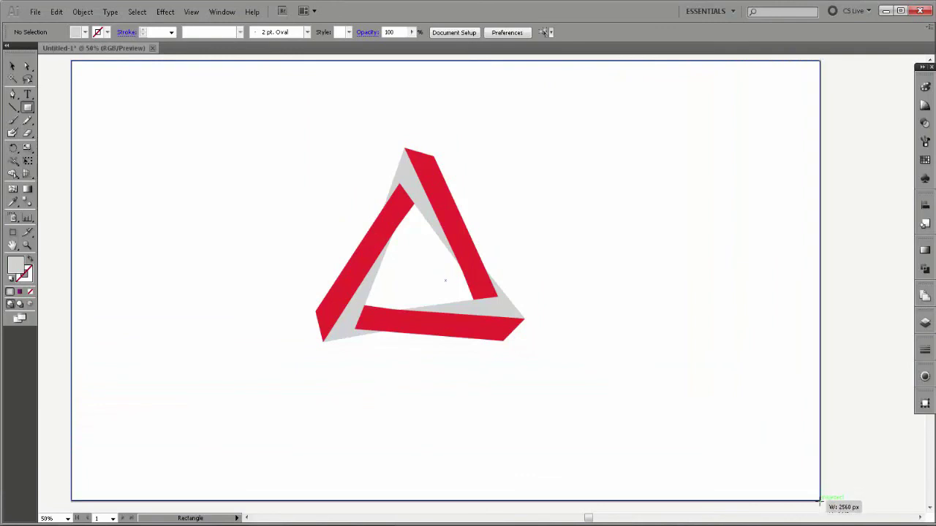
drag(819, 501, 819, 502)
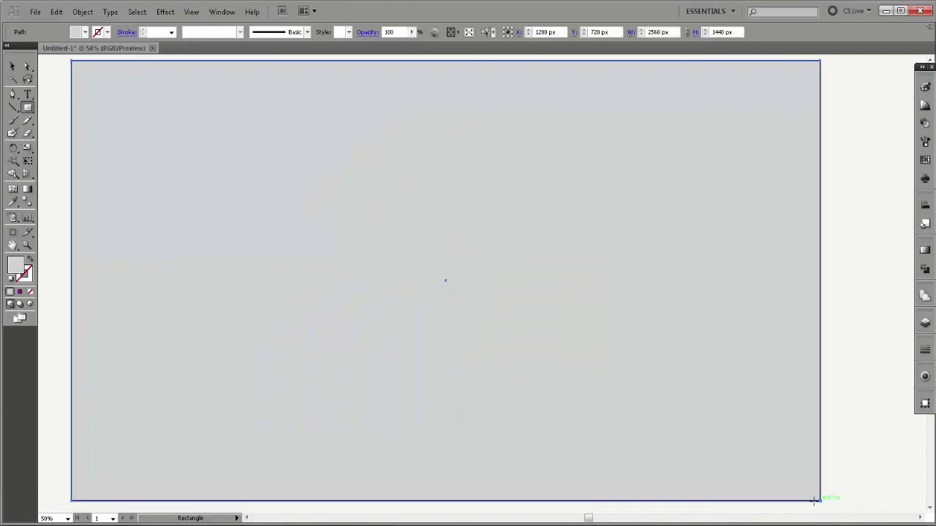
click(925, 250)
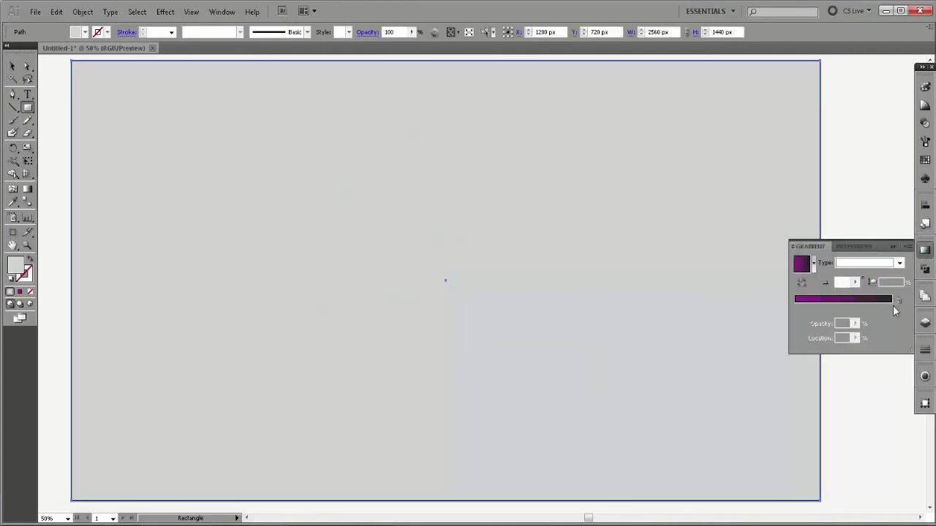
click(885, 300)
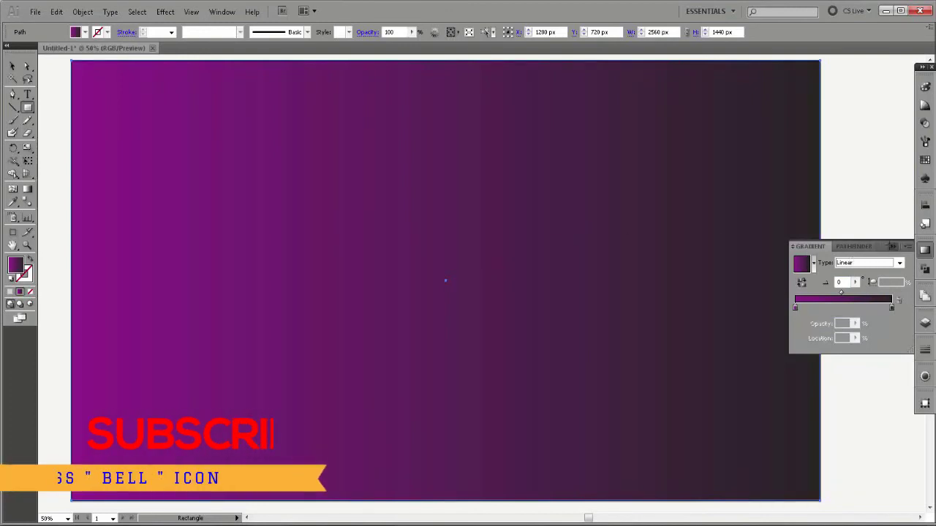
click(924, 249)
Step: Send the gradient rectangle to the back and nudge the triangle slightly right to centre it
right_click(322, 231)
mouse_move(353, 406)
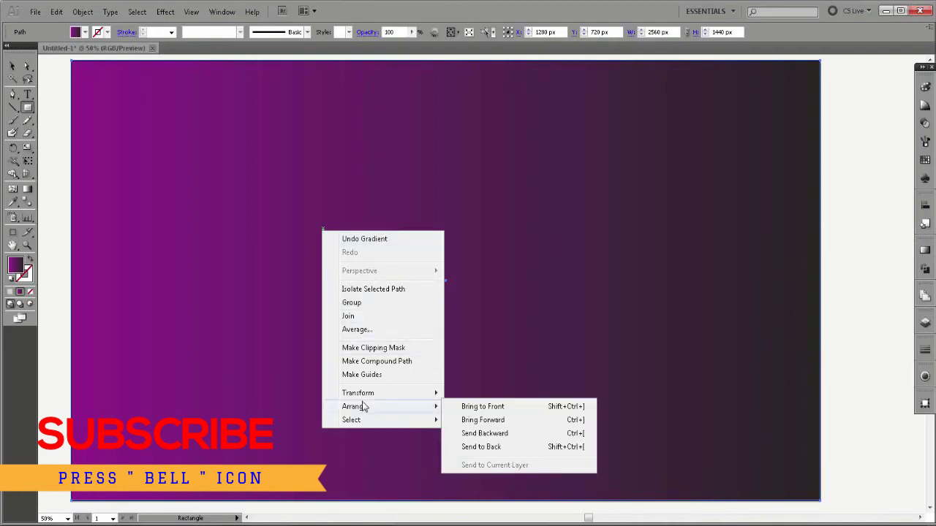
click(474, 447)
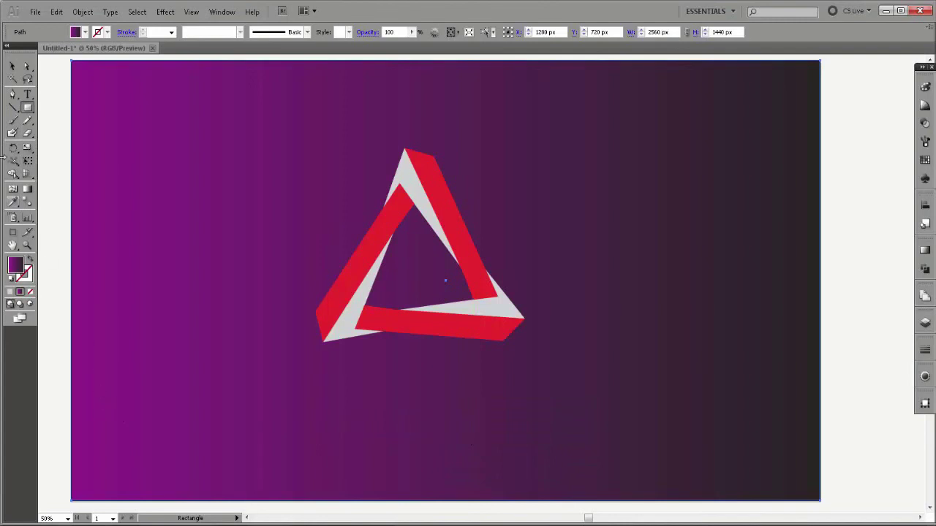
key(v)
drag(439, 183, 476, 187)
click(882, 321)
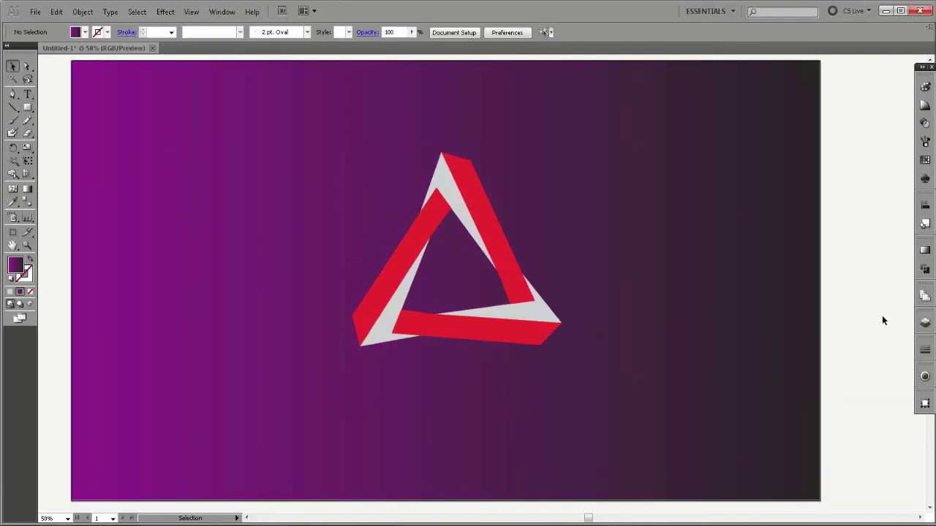